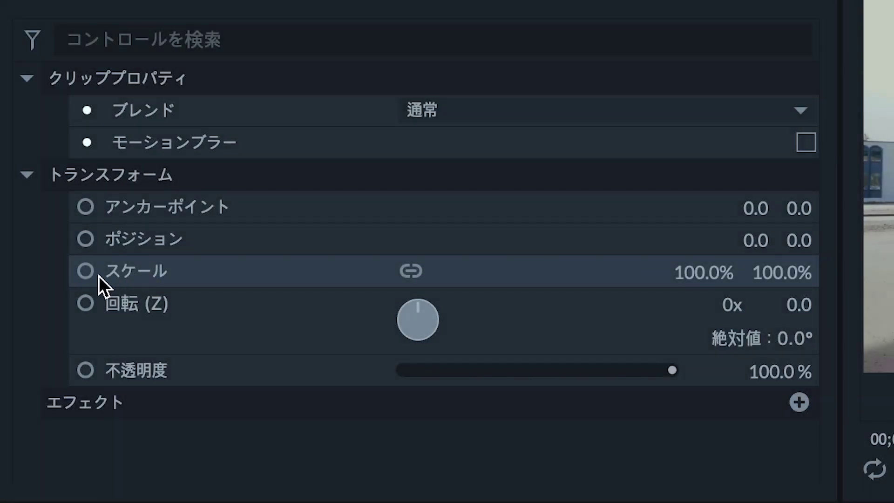
{"action": "left_click", "coordinate": [95, 277]}
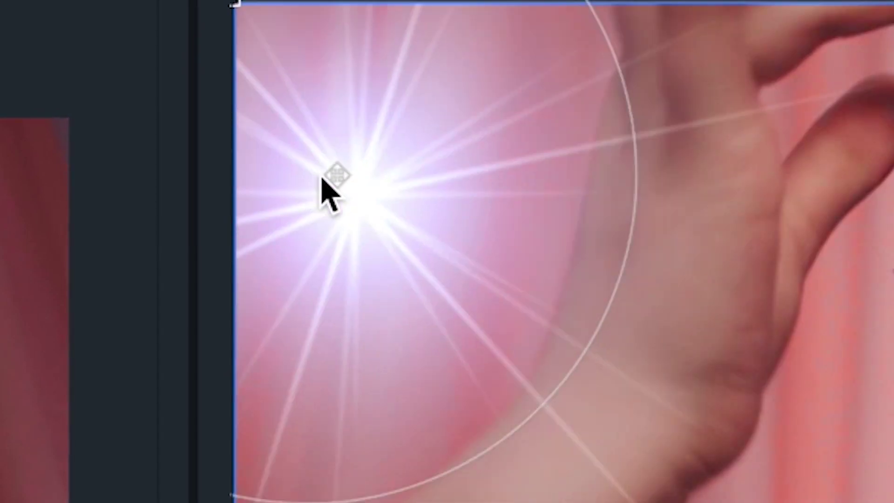
{"action": "left_click_drag", "start_coordinate": [319, 190], "coordinate": [255, 116]}
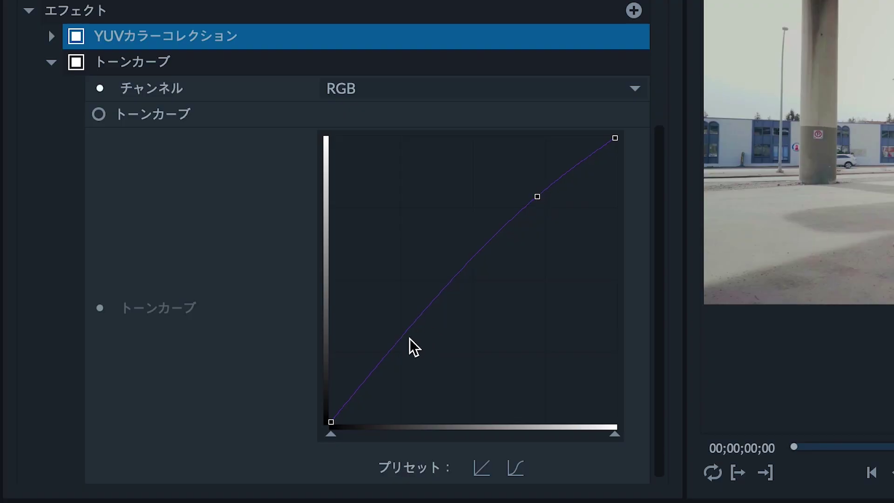
{"action": "left_click_drag", "start_coordinate": [412, 347], "coordinate": [397, 367]}
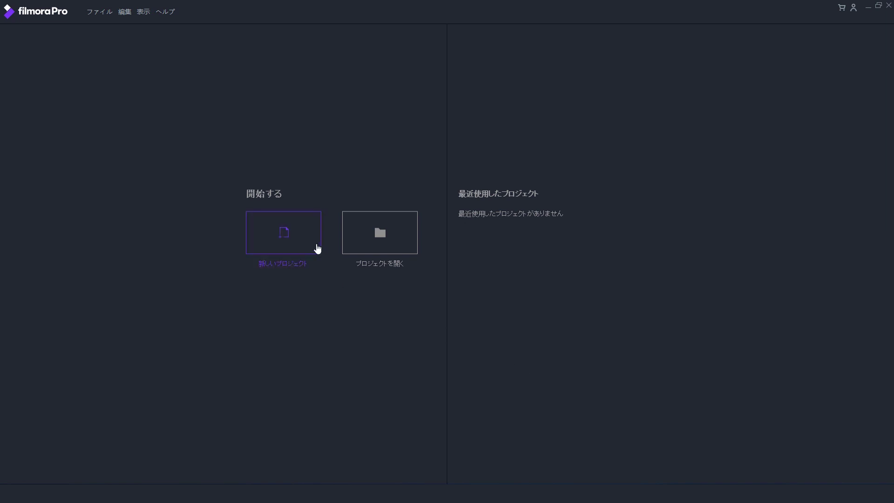
Step: Create a new project
{"action": "left_click", "coordinate": [318, 248]}
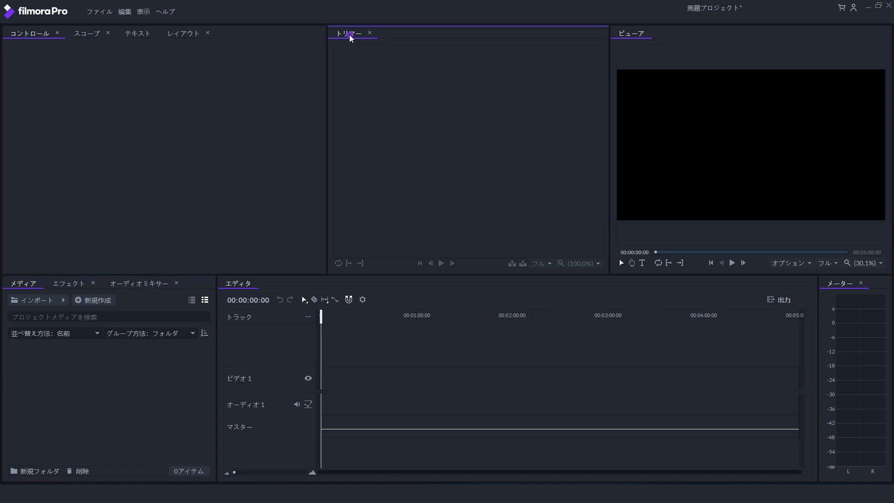
Step: Dock the Trimmer panel among the Controls tabs, undock it again, and place it on the far side of the Viewer
{"action": "left_click_drag", "start_coordinate": [351, 34], "coordinate": [254, 37]}
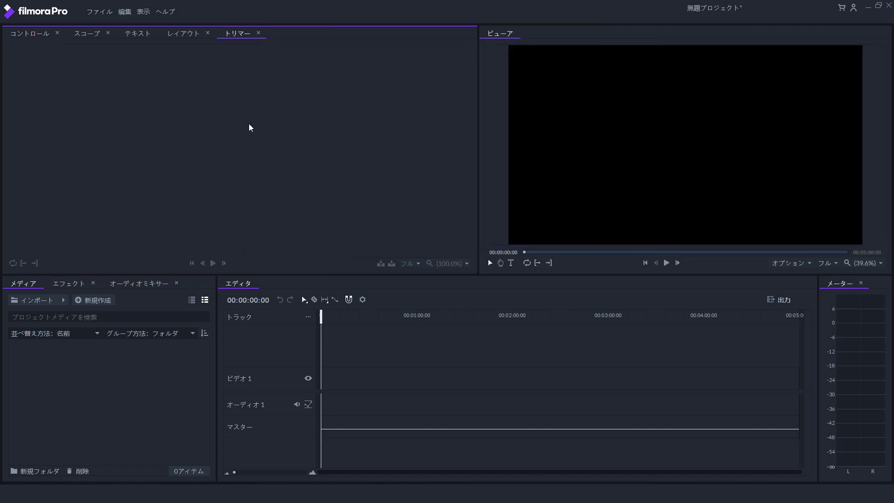
{"action": "left_click_drag", "start_coordinate": [231, 34], "coordinate": [648, 157]}
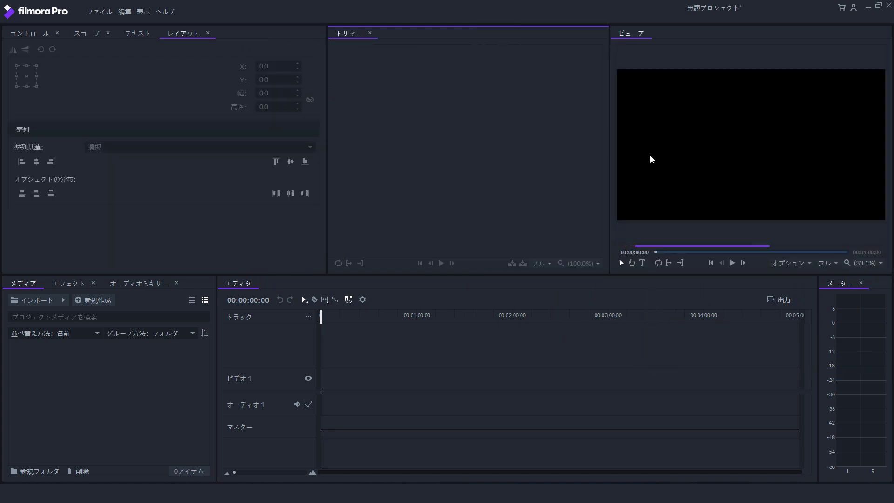
{"action": "left_click_drag", "start_coordinate": [413, 36], "coordinate": [782, 156]}
Step: Look through the Controls, Audio Mixer, Effects, Media, Scopes and Layout panels
{"action": "left_click", "coordinate": [36, 38]}
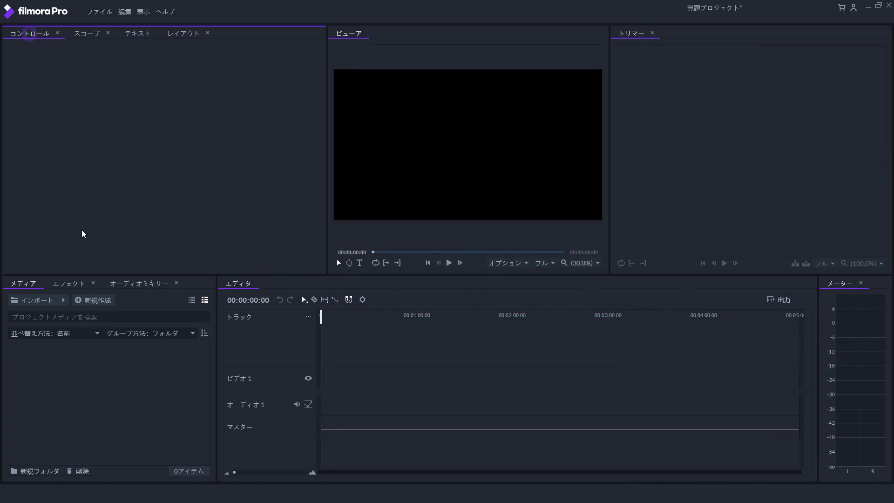
{"action": "left_click", "coordinate": [131, 284]}
{"action": "left_click", "coordinate": [77, 286]}
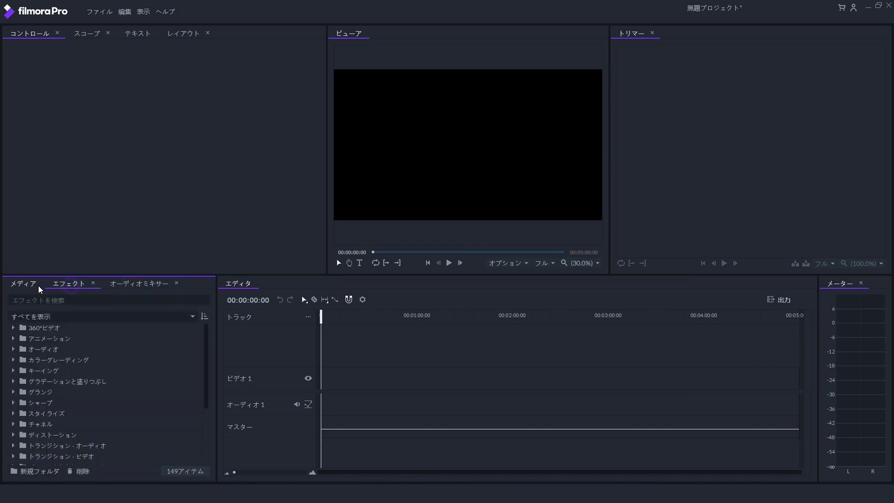
{"action": "left_click", "coordinate": [29, 285]}
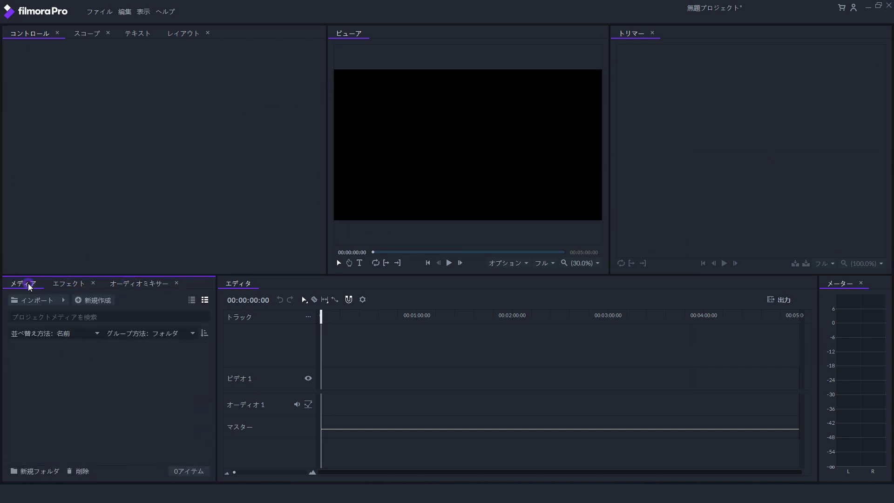
{"action": "left_click", "coordinate": [96, 35]}
{"action": "left_click", "coordinate": [191, 34]}
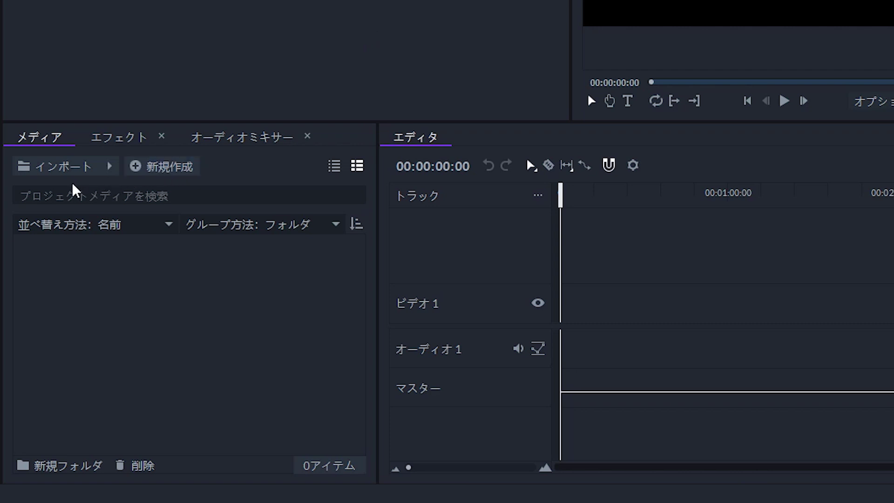
Step: Import the audio file Spinnin Tape - Supernova from the Example Audio folder into the project media
{"action": "left_click", "coordinate": [95, 168]}
{"action": "left_click", "coordinate": [219, 110]}
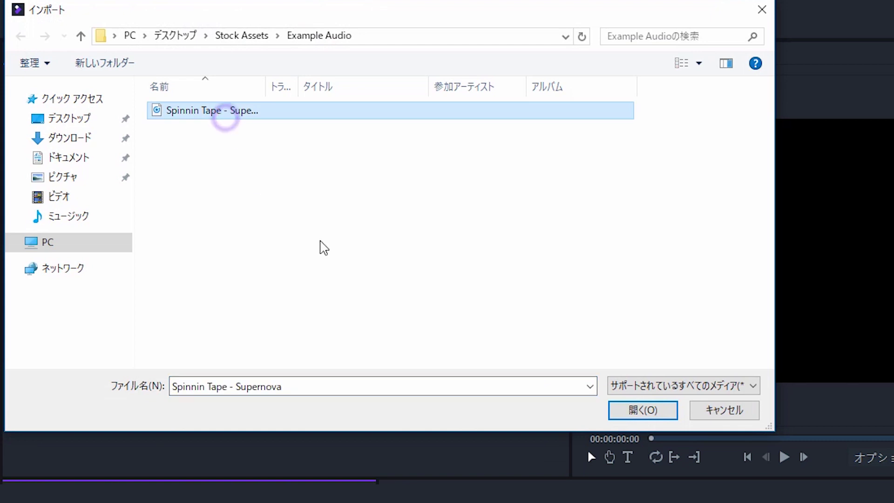
{"action": "left_click", "coordinate": [642, 410]}
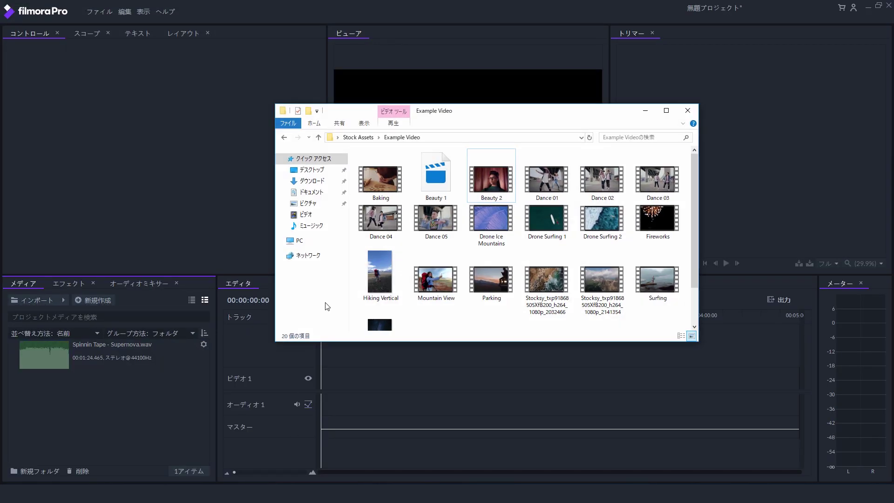
Step: Add the Beauty 2, Drone Ice Mountains and Drone Surfing 2 videos from the Example Video folder to the project media
{"action": "left_click", "coordinate": [389, 181]}
{"action": "left_click", "coordinate": [491, 182]}
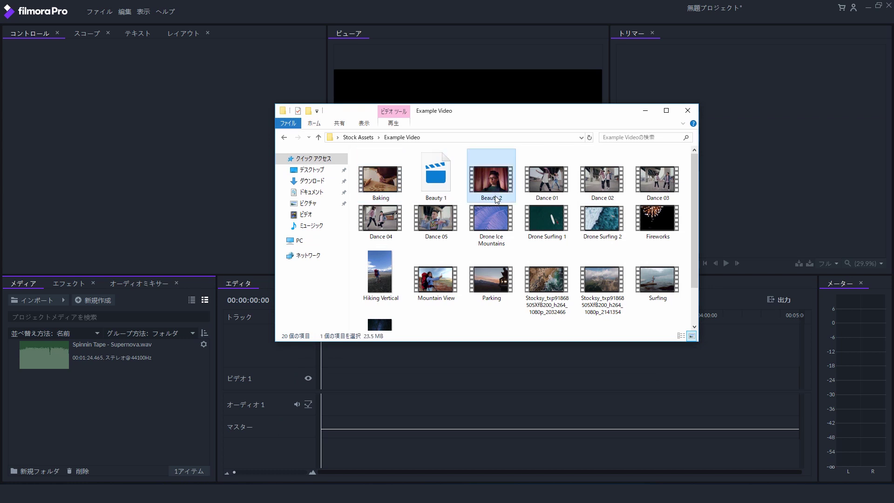
{"action": "left_click", "coordinate": [492, 218], "text": "ctrl"}
{"action": "left_click", "coordinate": [601, 219], "text": "ctrl"}
{"action": "left_click_drag", "start_coordinate": [602, 219], "coordinate": [127, 422]}
{"action": "left_click", "coordinate": [127, 450]}
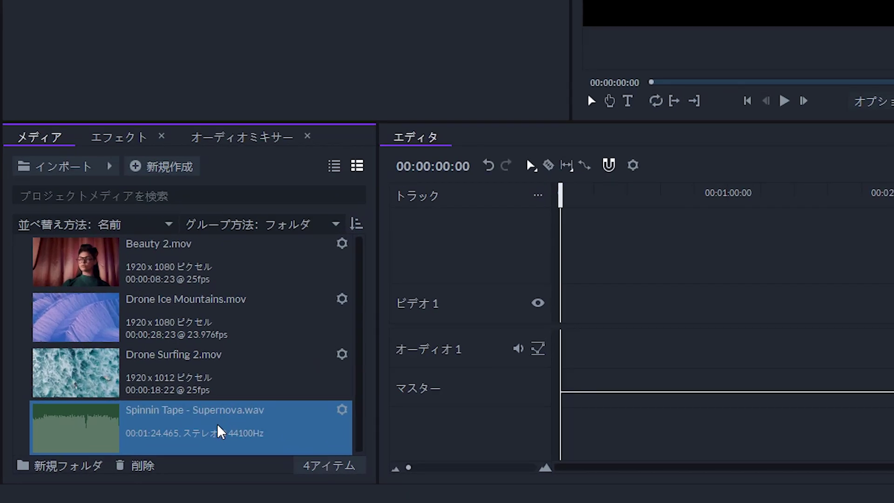
Step: Create a media folder named 動画 and move the three video clips into it
{"action": "left_click", "coordinate": [35, 467]}
{"action": "type", "text": "動画"}
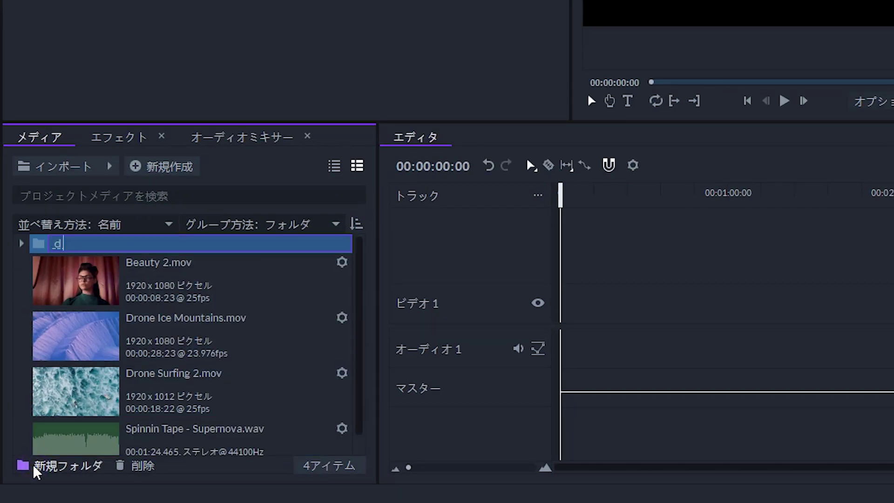
{"action": "key", "text": "Return"}
{"action": "left_click", "coordinate": [95, 297]}
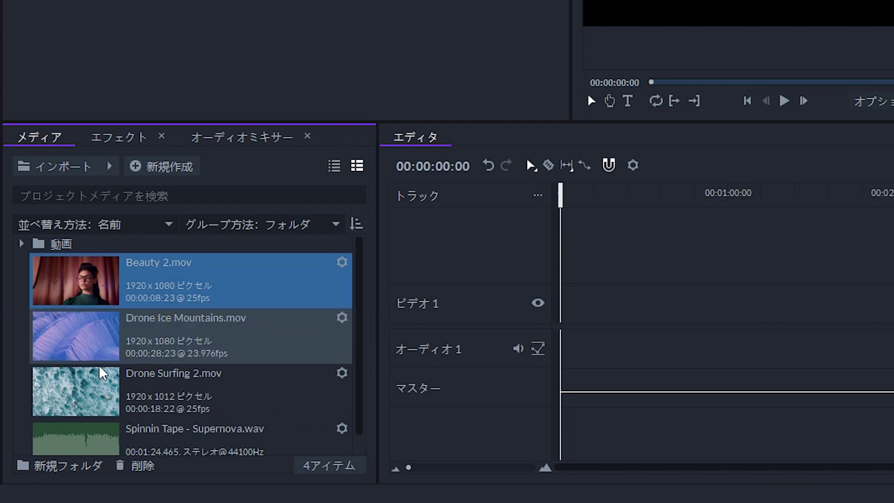
{"action": "left_click", "coordinate": [93, 396], "text": "shift"}
{"action": "left_click_drag", "start_coordinate": [98, 318], "coordinate": [60, 244]}
{"action": "left_click", "coordinate": [22, 245]}
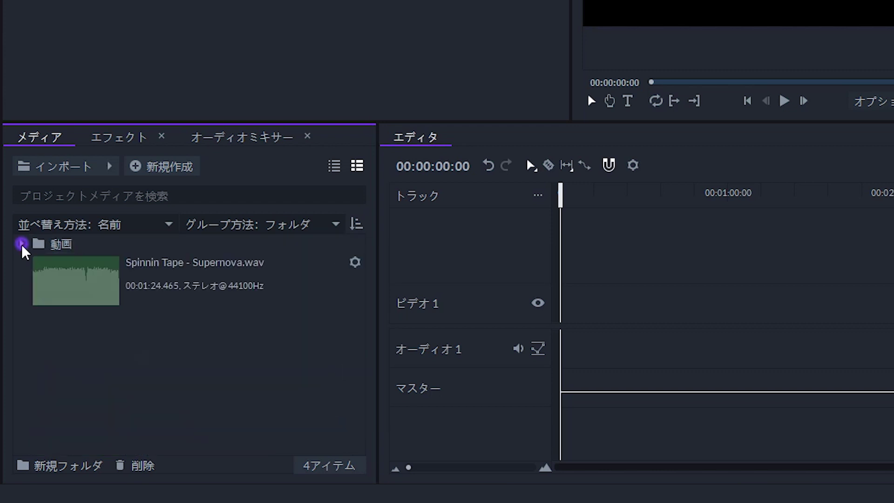
Step: Create a media folder named オーディオ and move Spinnin Tape - Supernova.wav into it
{"action": "left_click", "coordinate": [21, 465]}
{"action": "type", "text": "オーディオ"}
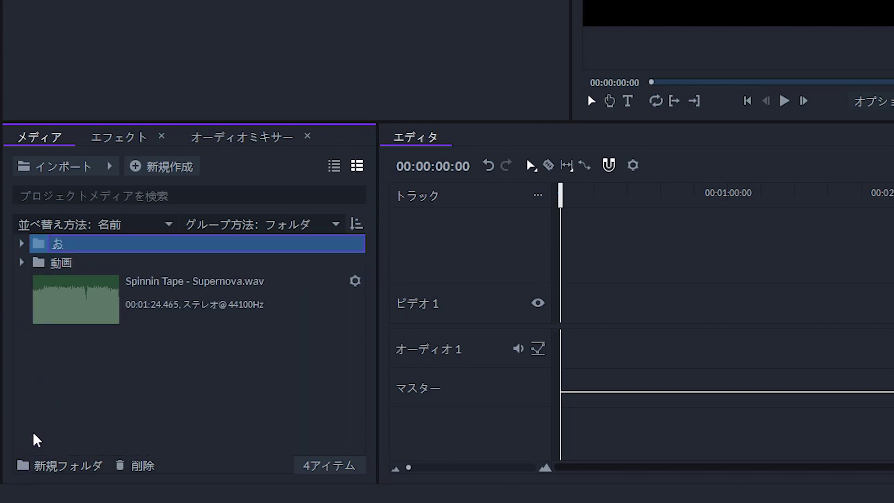
{"action": "key", "text": "Return"}
{"action": "key", "text": "Return"}
{"action": "left_click_drag", "start_coordinate": [60, 292], "coordinate": [66, 262]}
{"action": "left_click_drag", "start_coordinate": [65, 261], "coordinate": [50, 244]}
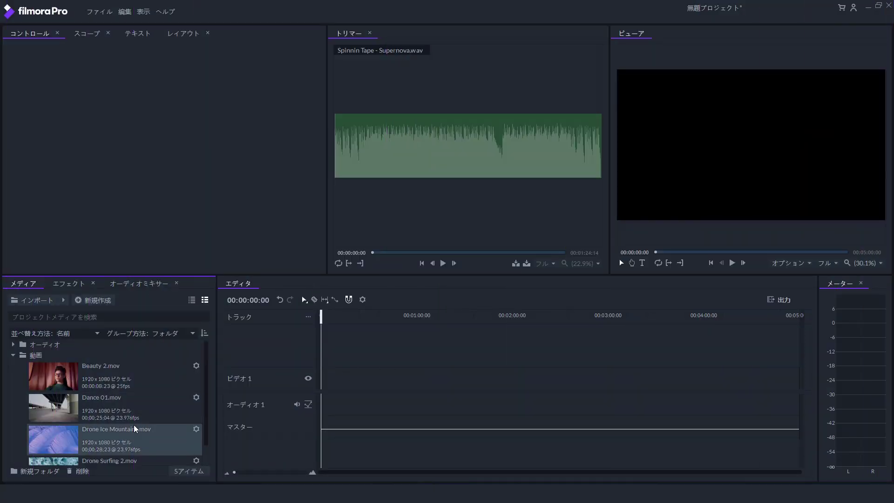
Step: Open Dance 01.mov in the Trimmer and play it, pausing at 00;00;06;07
{"action": "left_click", "coordinate": [133, 419]}
{"action": "left_click", "coordinate": [519, 233]}
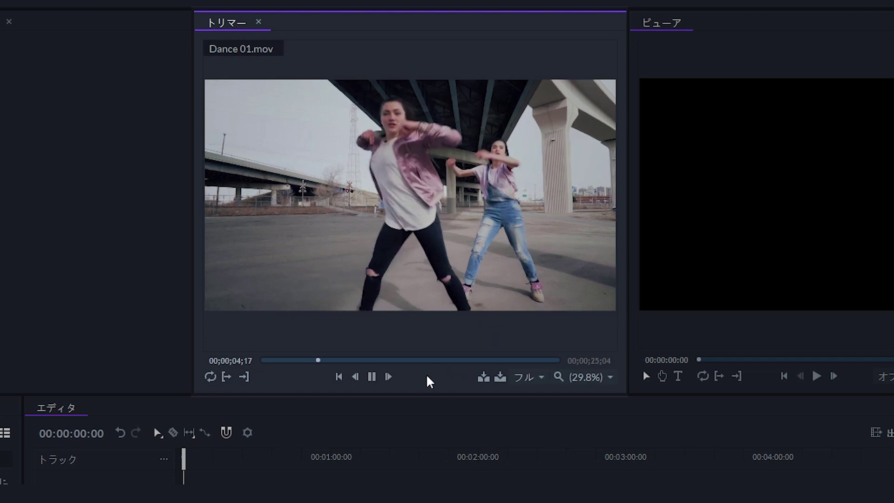
{"action": "left_click", "coordinate": [372, 377]}
{"action": "left_click", "coordinate": [373, 377]}
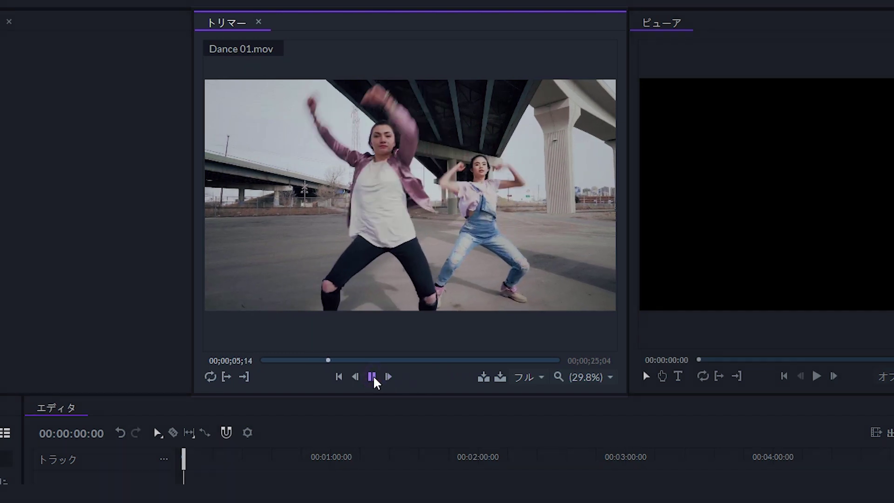
{"action": "left_click", "coordinate": [372, 377]}
Step: Check the Trimmer's preview resolution and zoom options without changing them
{"action": "left_click", "coordinate": [536, 383]}
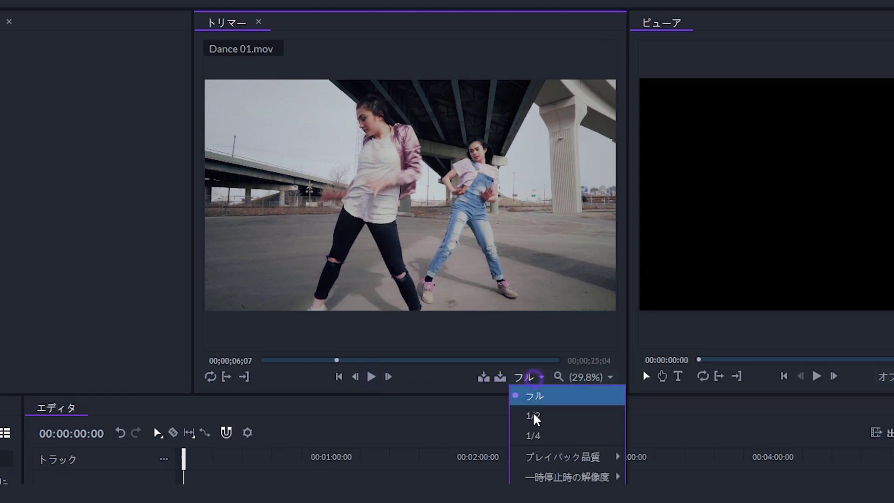
{"action": "left_click", "coordinate": [591, 385]}
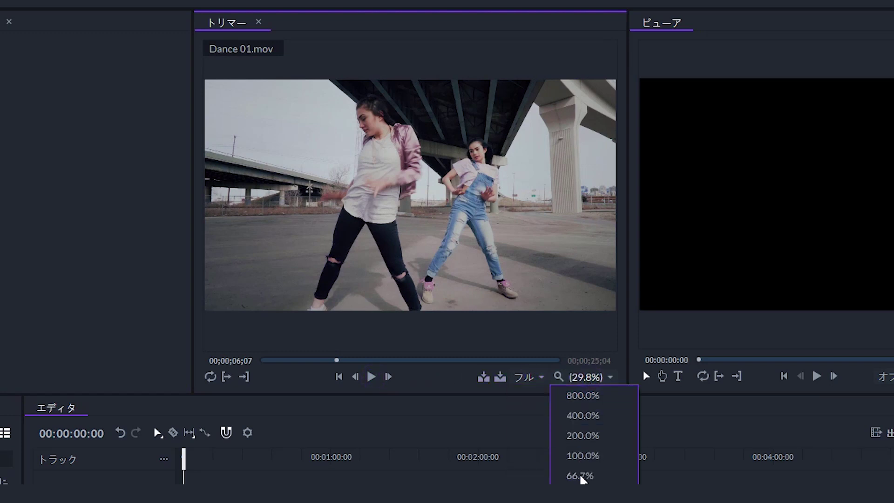
{"action": "left_click", "coordinate": [457, 385]}
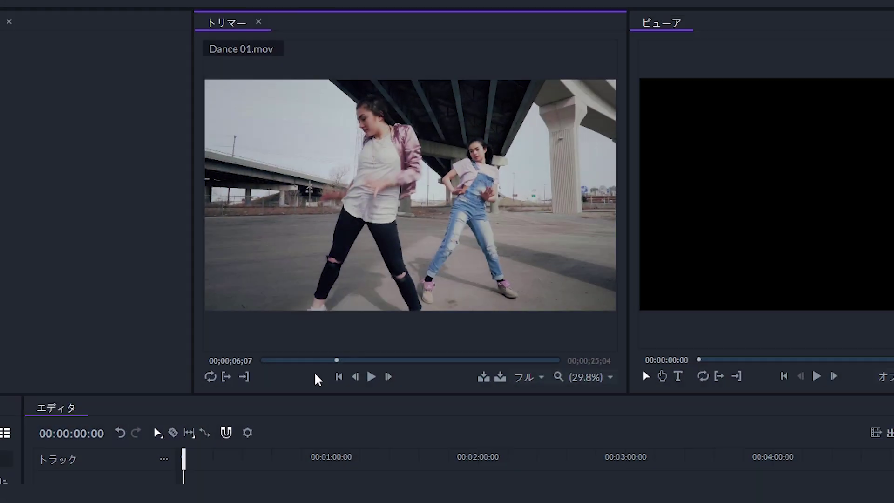
Step: Trim Dance 01.mov with the in point at 00;00;06;07 and the out point at 00;00;15;12
{"action": "key", "text": "i"}
{"action": "left_click", "coordinate": [444, 360]}
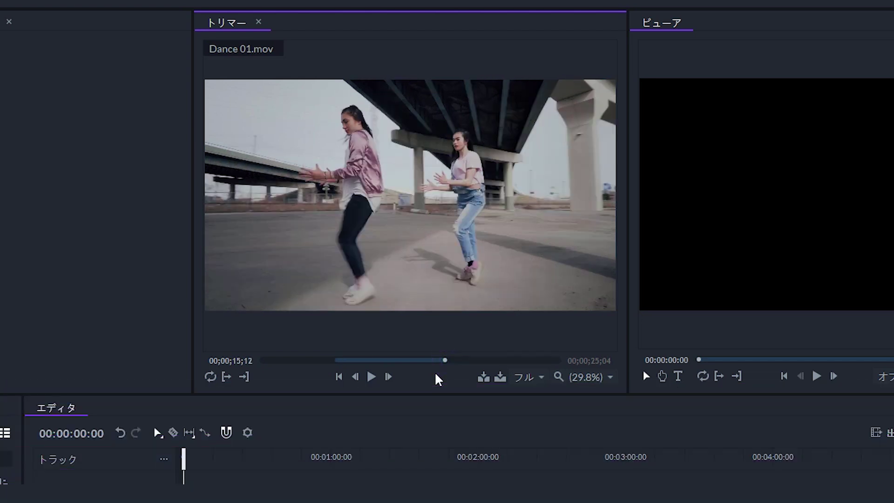
Step: Open the application's shortcut options and assign A as the shortcut for setting the in point
{"action": "left_click", "coordinate": [99, 11]}
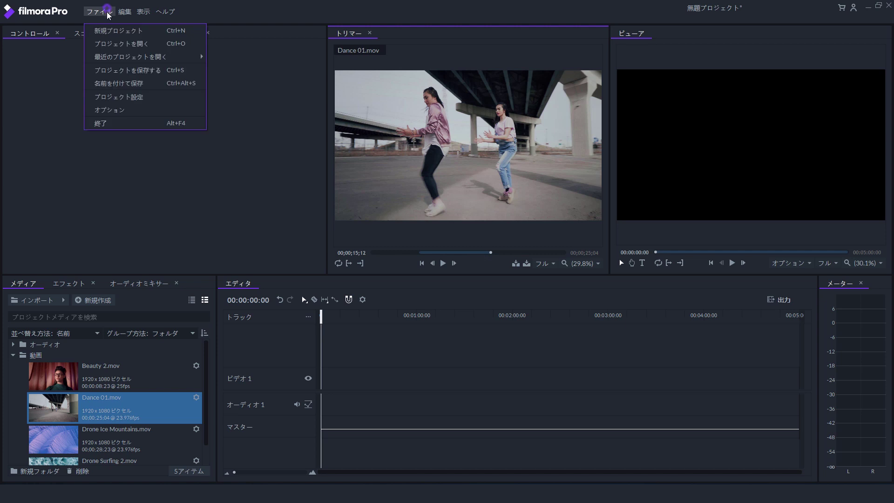
{"action": "left_click", "coordinate": [114, 110]}
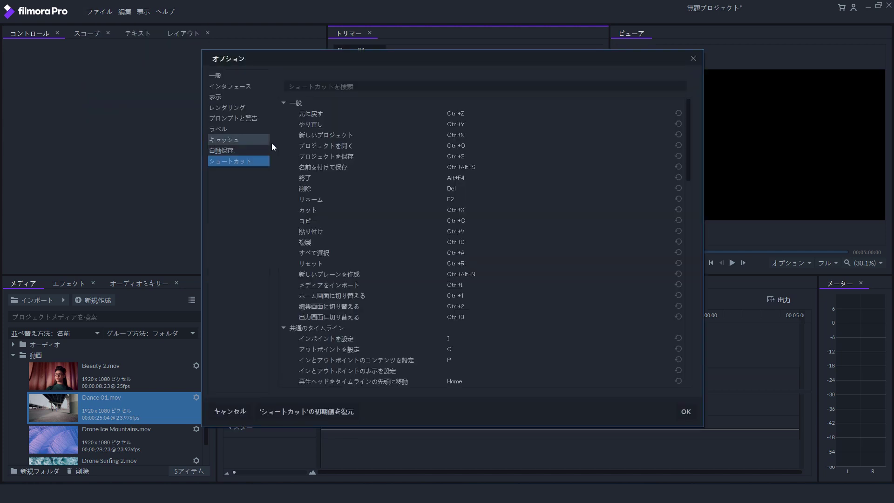
{"action": "mouse_move", "coordinate": [687, 158]}
{"action": "left_mouse_down"}
{"action": "mouse_move", "coordinate": [689, 190]}
{"action": "mouse_move", "coordinate": [687, 151]}
{"action": "left_mouse_up"}
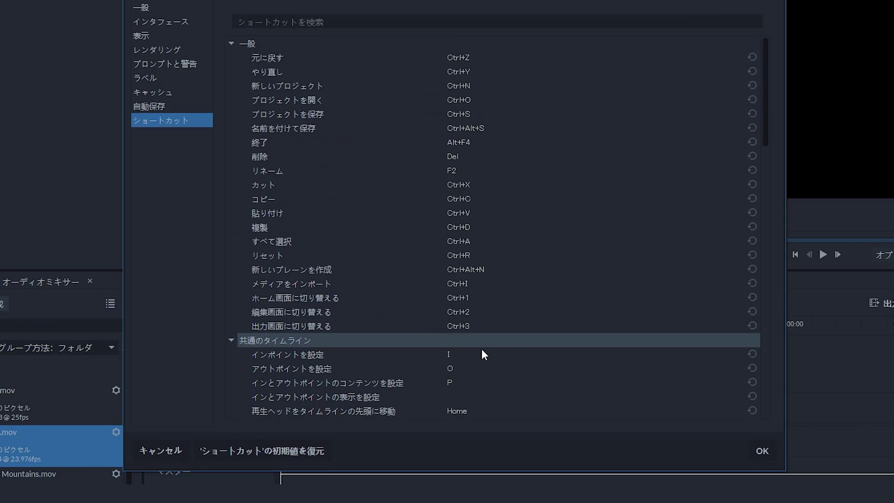
{"action": "left_click", "coordinate": [482, 353]}
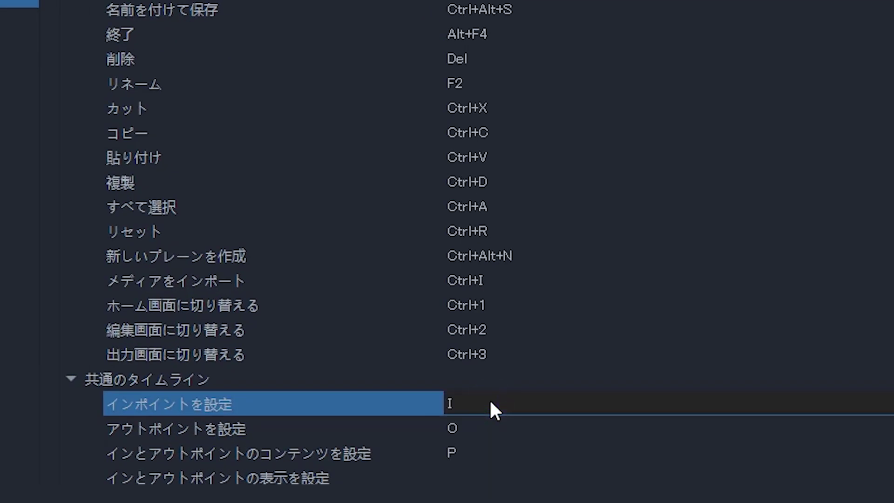
{"action": "key", "text": "a"}
Step: Restore I as the shortcut for setting the in point and accept the options
{"action": "left_click", "coordinate": [489, 426]}
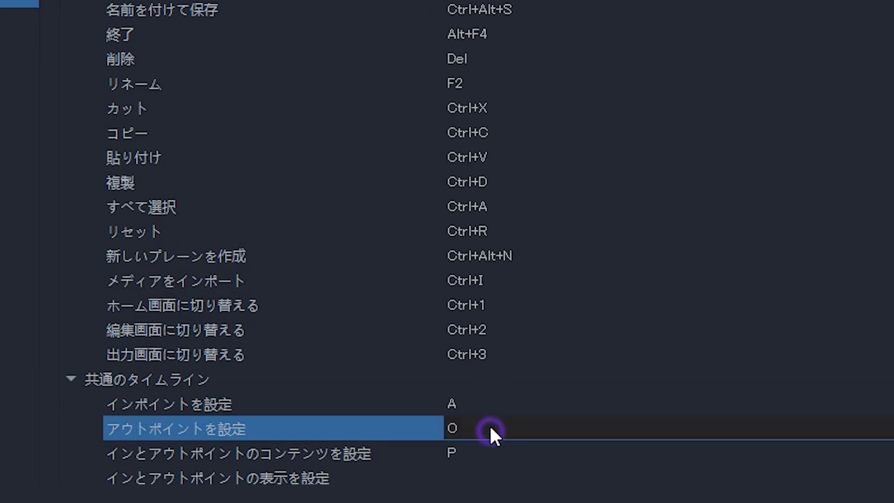
{"action": "left_click", "coordinate": [488, 409]}
{"action": "key", "text": "i"}
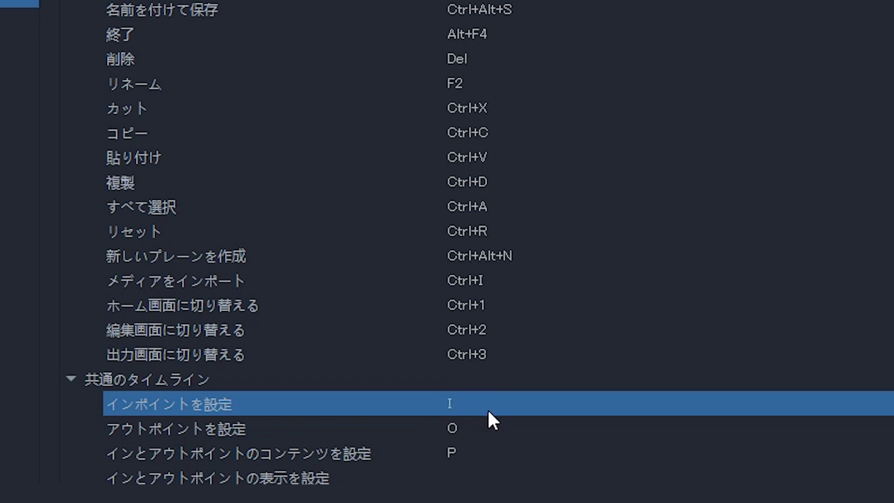
{"action": "left_click", "coordinate": [487, 417]}
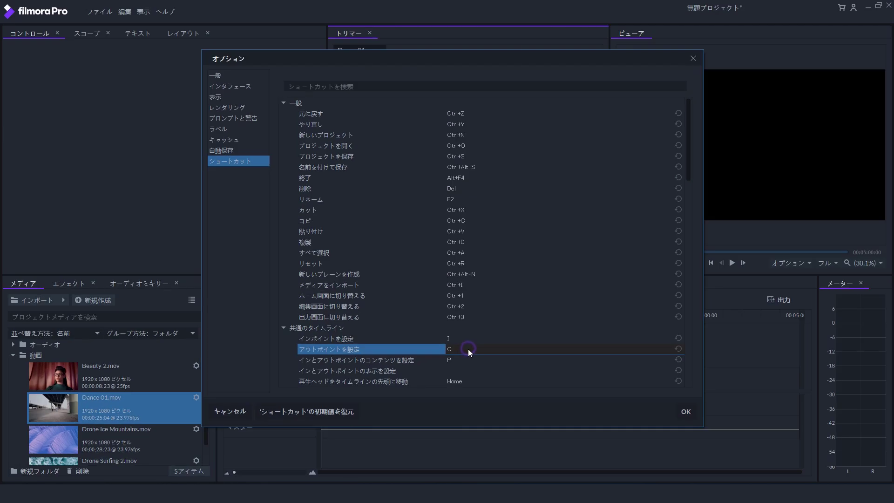
{"action": "left_click", "coordinate": [686, 411]}
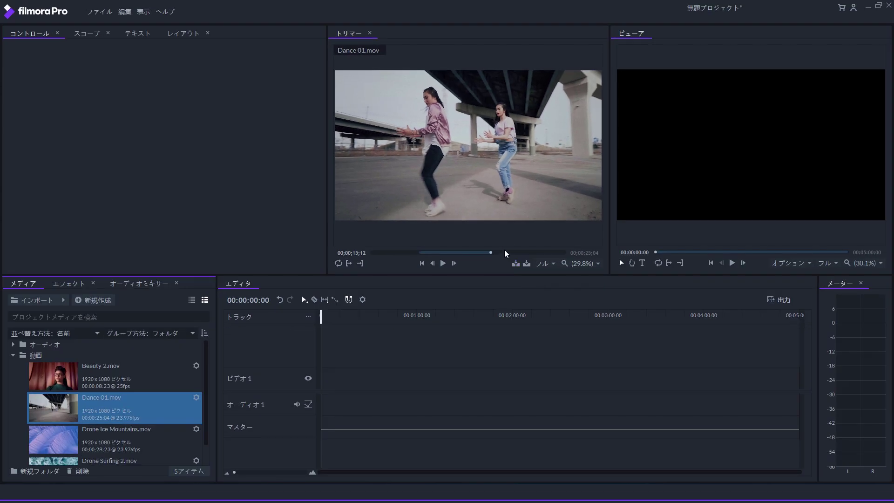
Step: Place the trimmed Dance 01 clip on the timeline and move the dance clip from Video 2 up to the Video 3 track
{"action": "left_click", "coordinate": [526, 263]}
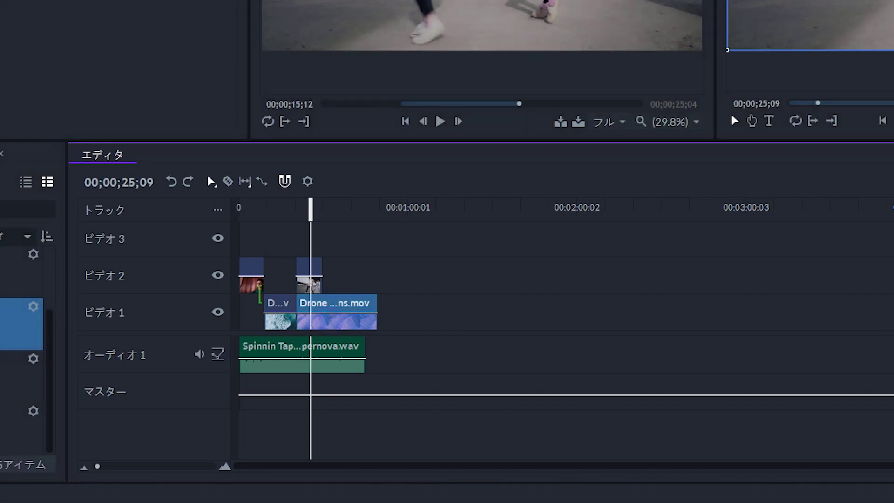
{"action": "left_click", "coordinate": [254, 277]}
{"action": "left_click_drag", "start_coordinate": [316, 272], "coordinate": [324, 257]}
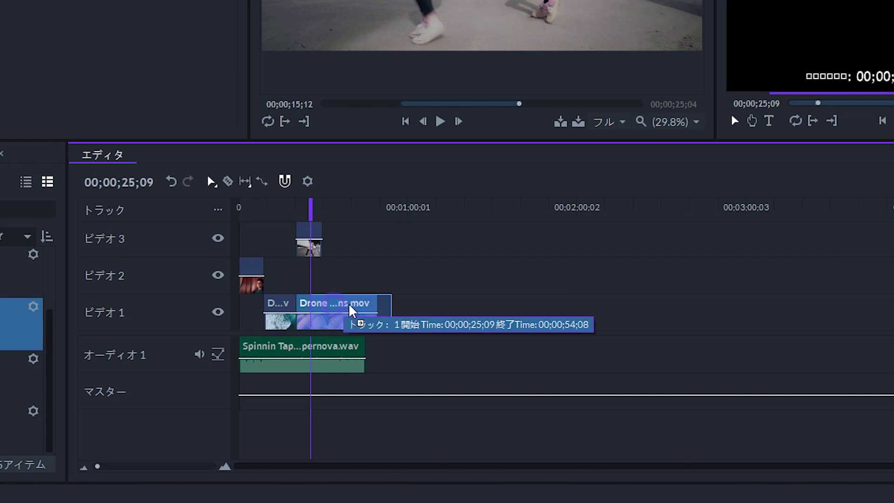
Step: Move the Dance 01 clip from the Video 3 track down to the Video 2 track
{"action": "left_click_drag", "start_coordinate": [364, 353], "coordinate": [349, 355]}
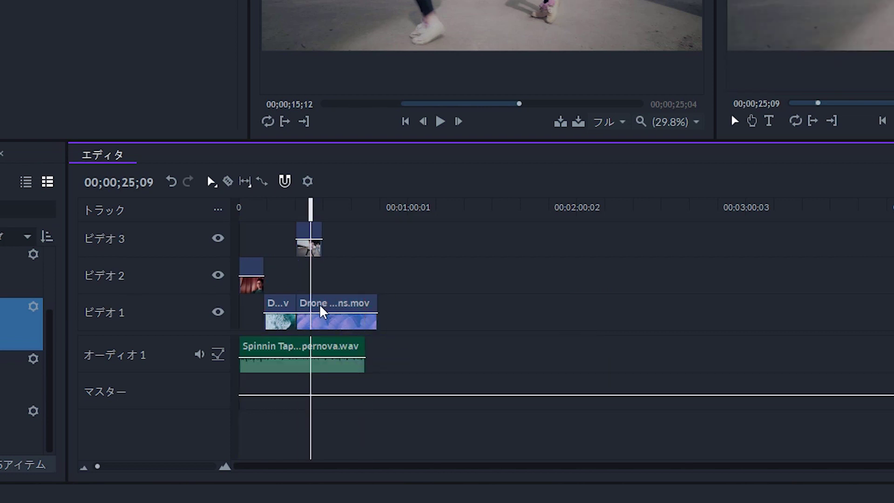
{"action": "left_click", "coordinate": [319, 254]}
{"action": "left_click_drag", "start_coordinate": [318, 254], "coordinate": [315, 271]}
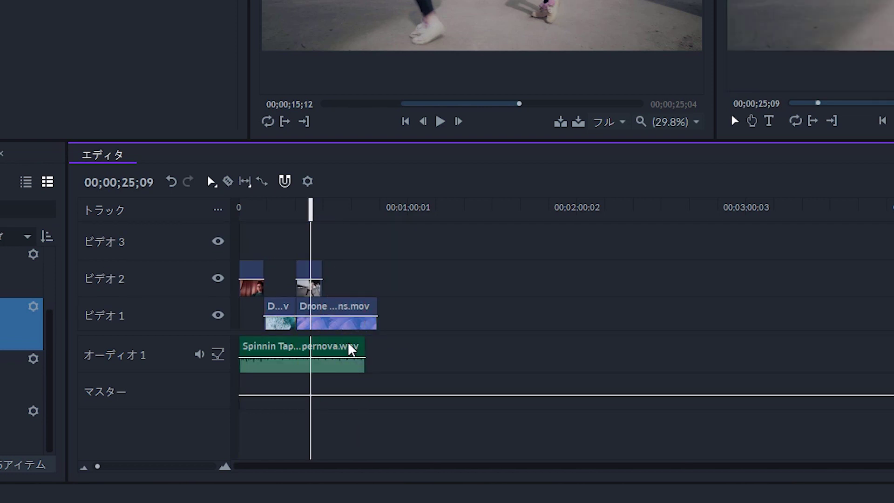
Step: Hide and show the Video 2 track again and toggle the sound of the Audio 1 track
{"action": "left_click", "coordinate": [218, 279]}
{"action": "left_click", "coordinate": [218, 280]}
{"action": "left_click", "coordinate": [195, 356]}
Step: Zoom the timeline in and out to view the clips at different time scales
{"action": "left_click_drag", "start_coordinate": [98, 466], "coordinate": [107, 475]}
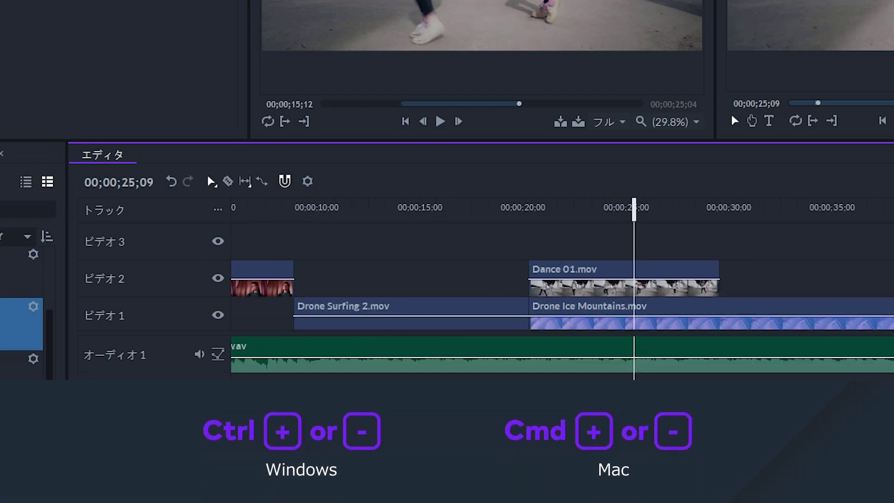
{"action": "key", "text": "ctrl+minus"}
{"action": "key", "text": "ctrl+minus"}
{"action": "key", "text": "ctrl+plus"}
{"action": "key", "text": "ctrl+plus"}
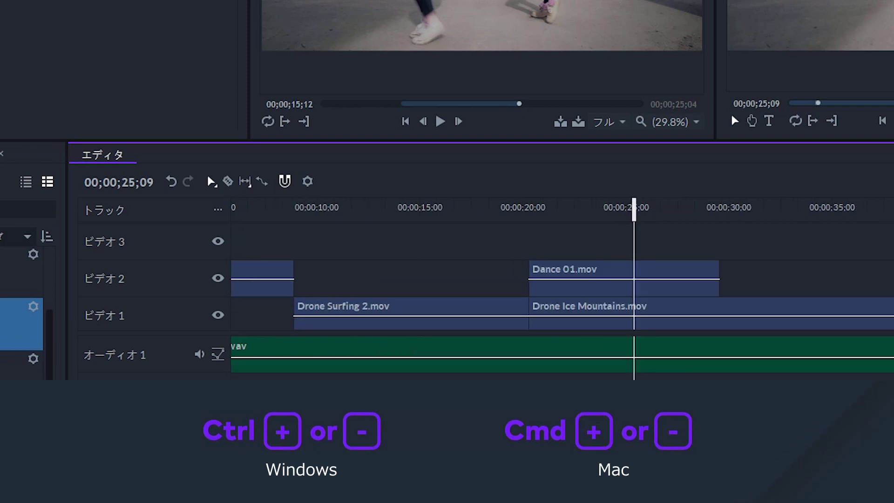
{"action": "key", "text": "ctrl+minus"}
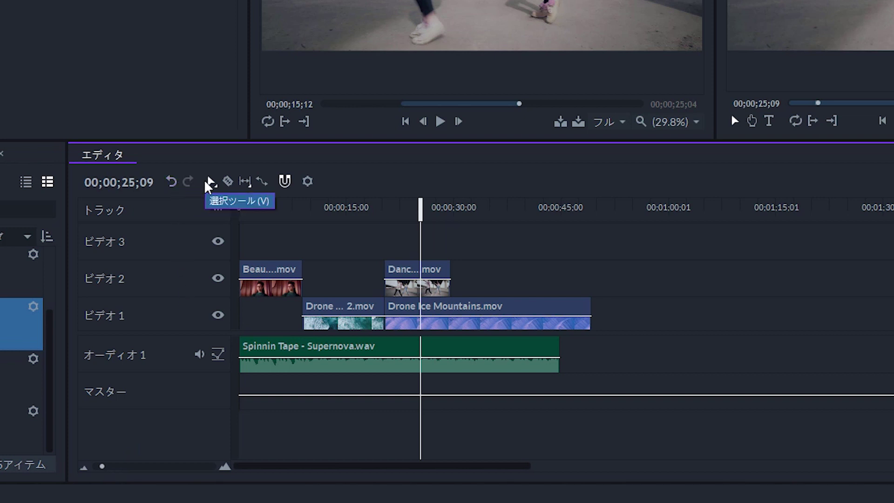
Step: Try the Slice tool by splitting the Drone Surfing 2 and Drone Ice Mountains clips on Video 1
{"action": "left_click", "coordinate": [228, 181]}
{"action": "left_click", "coordinate": [344, 317]}
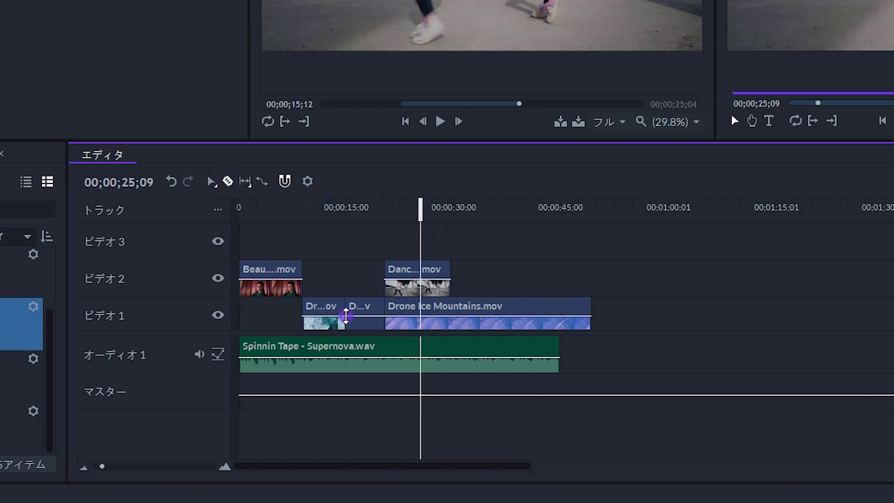
{"action": "left_click", "coordinate": [461, 322]}
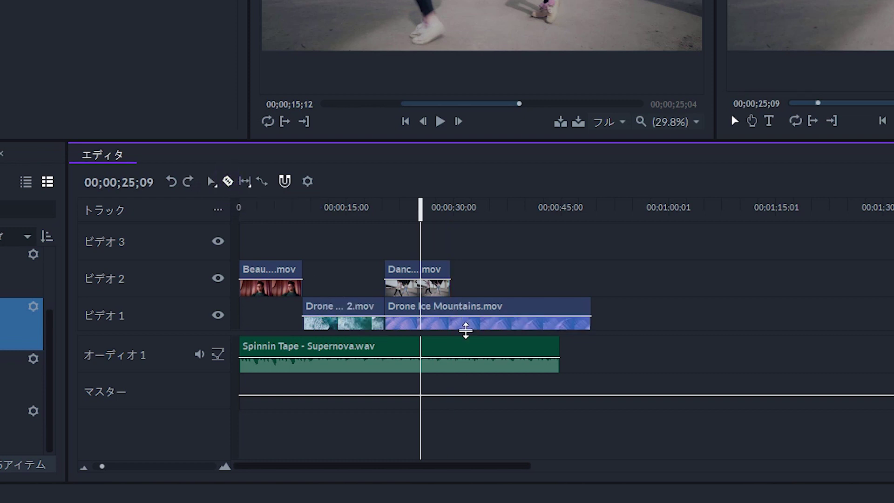
Step: Slip the footage inside the Drone Surfing 2 clip on Video 1 and turn timeline snapping off
{"action": "left_click", "coordinate": [245, 182]}
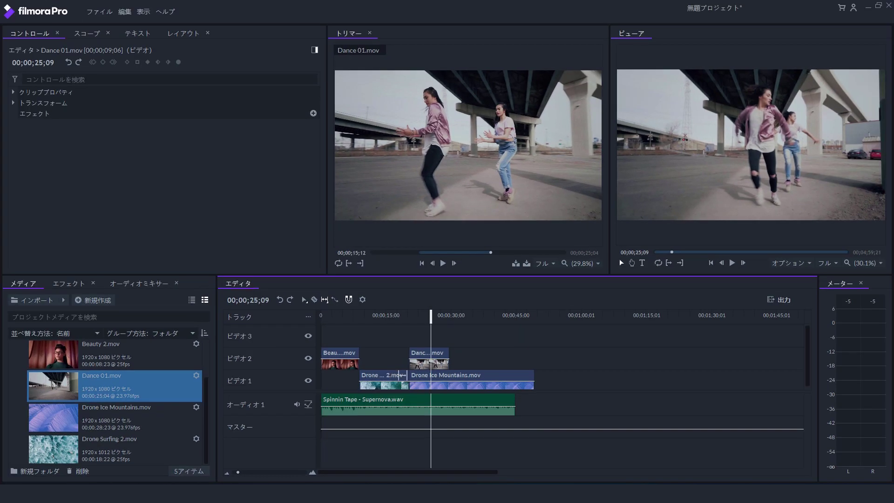
{"action": "left_click_drag", "start_coordinate": [399, 374], "coordinate": [414, 376]}
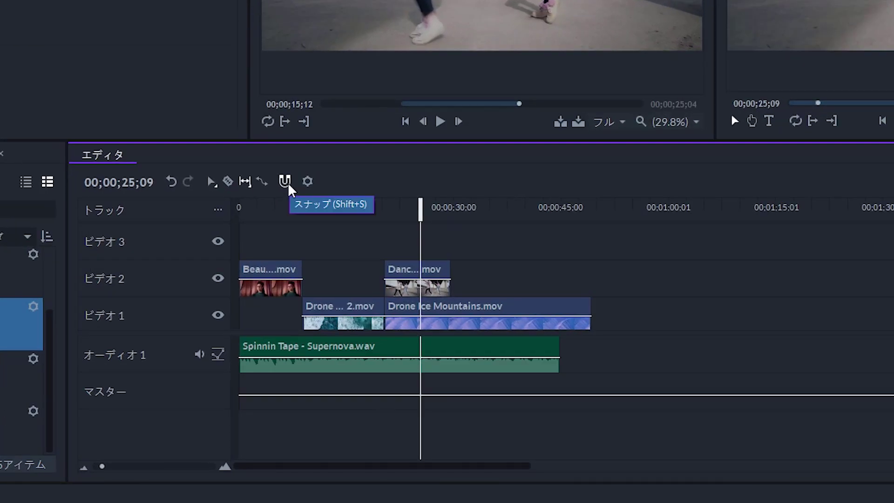
{"action": "left_click", "coordinate": [285, 182]}
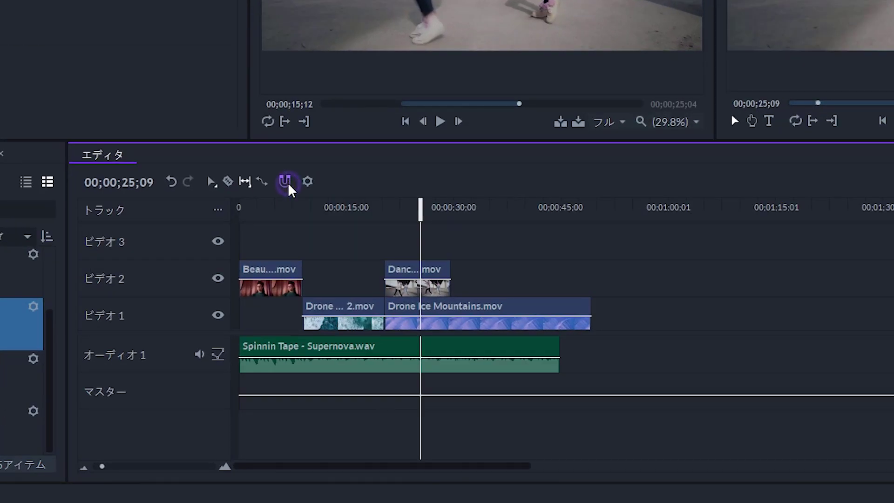
Step: Choose the 1080p Full HD @ 23.976 fps template in the project settings and accept them
{"action": "left_click", "coordinate": [307, 183]}
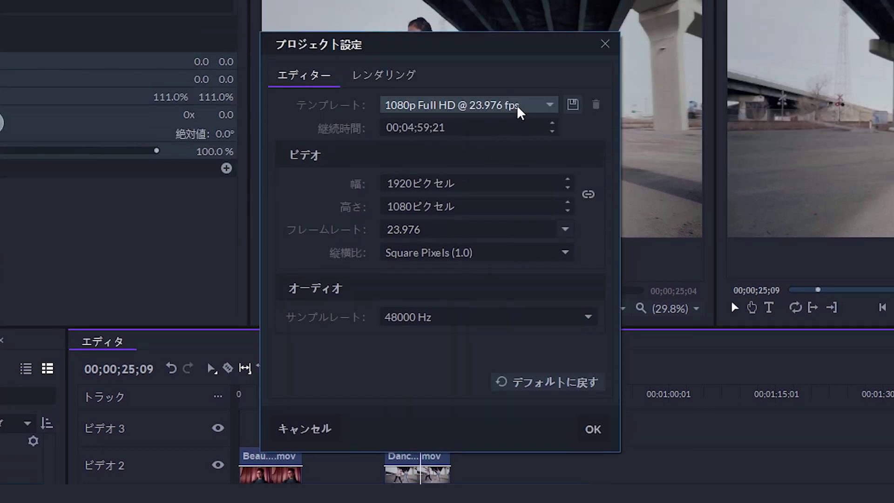
{"action": "left_click", "coordinate": [519, 9]}
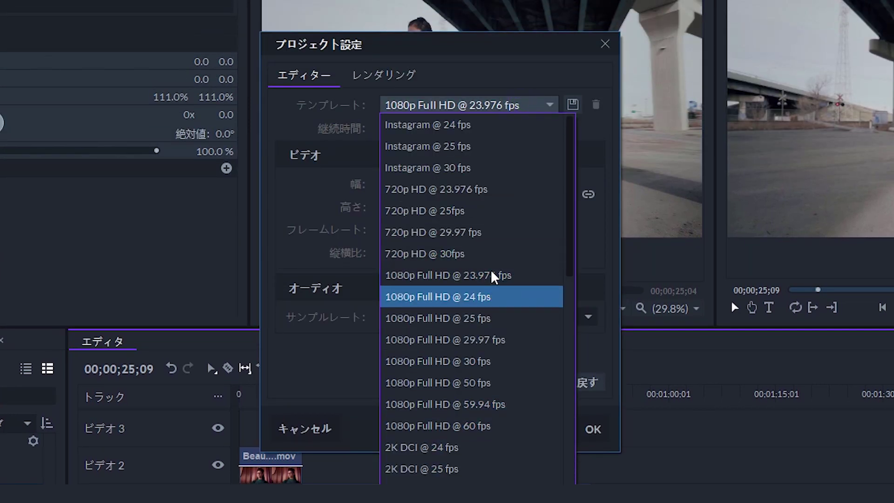
{"action": "left_click", "coordinate": [494, 64]}
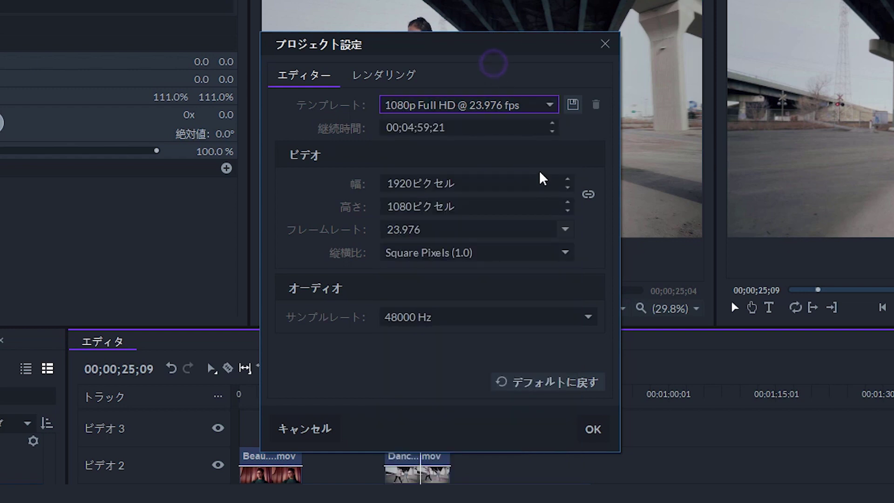
{"action": "left_click", "coordinate": [591, 429]}
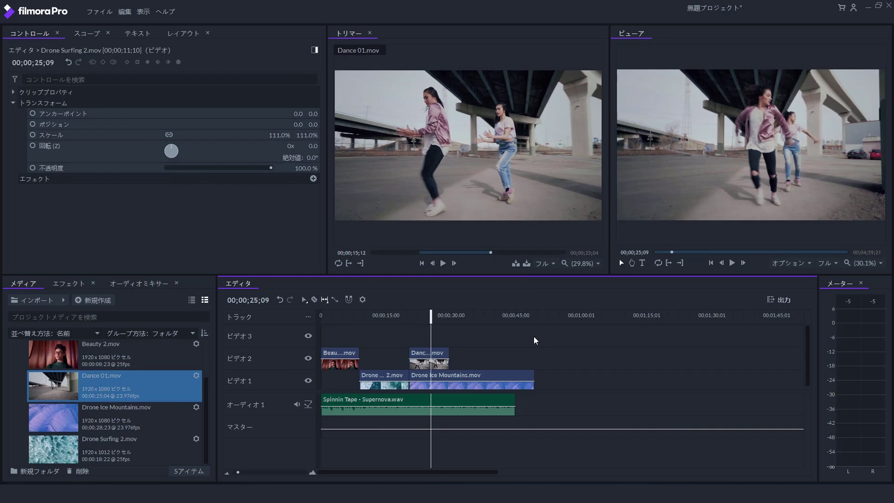
{"action": "left_click", "coordinate": [682, 185]}
{"action": "left_click_drag", "start_coordinate": [743, 154], "coordinate": [719, 148]}
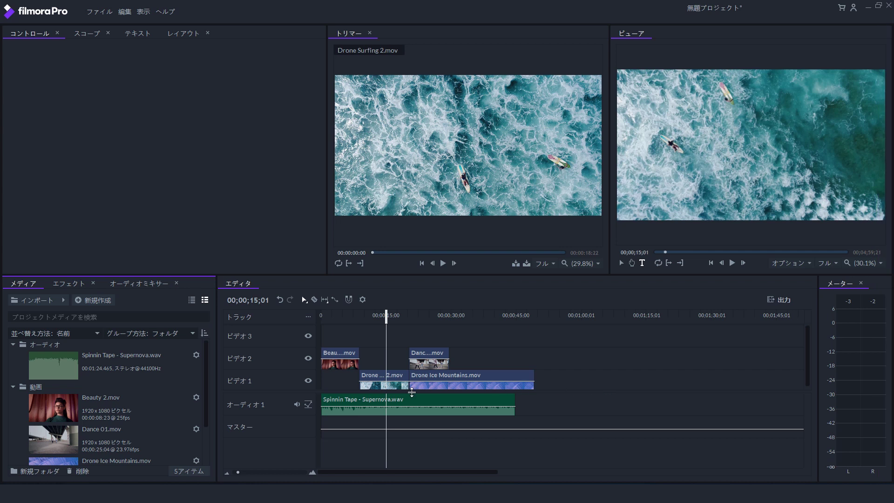
Step: Import the installed title Title 16 into the project media
{"action": "left_click", "coordinate": [136, 35]}
{"action": "left_click", "coordinate": [156, 51]}
{"action": "left_click_drag", "start_coordinate": [516, 190], "coordinate": [521, 240]}
{"action": "left_click", "coordinate": [455, 217]}
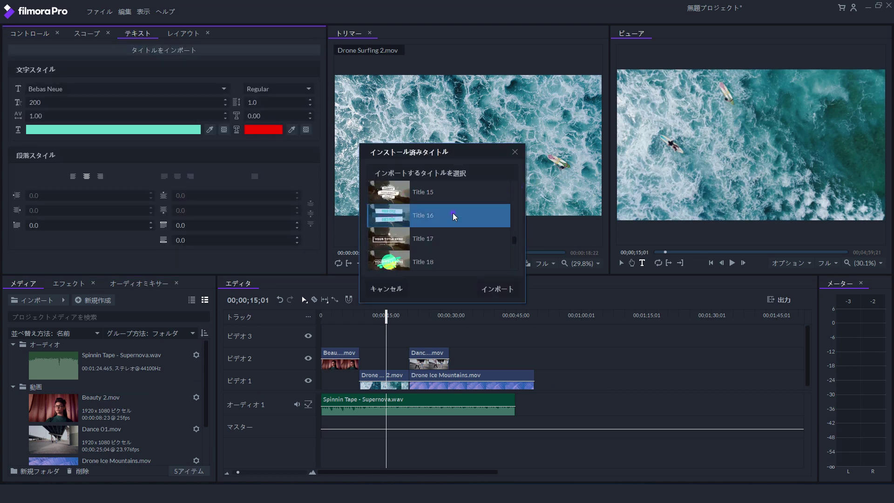
{"action": "left_click", "coordinate": [497, 289]}
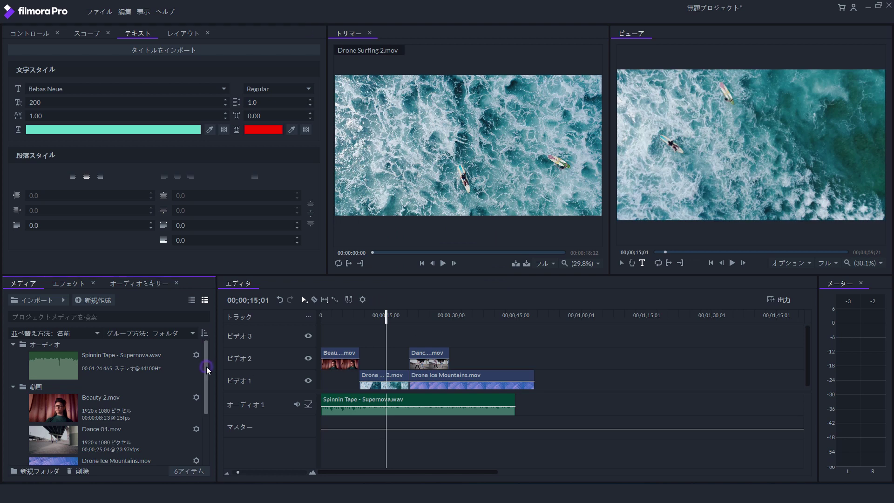
Step: Place Title 16 on the Video 2 track above the Drone Surfing 2 clip
{"action": "scroll", "coordinate": [207, 368], "scroll_direction": "down", "scroll_amount": 3}
{"action": "left_click", "coordinate": [152, 450]}
{"action": "left_click_drag", "start_coordinate": [91, 451], "coordinate": [377, 357]}
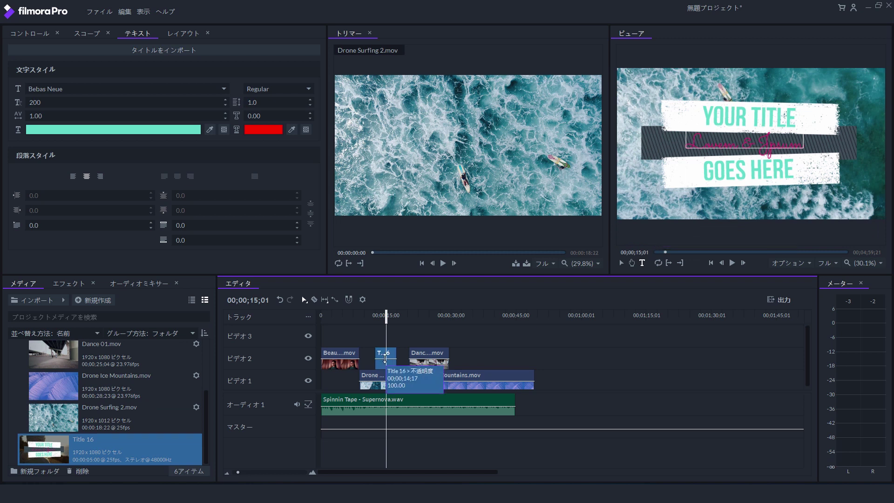
Step: Change Text 1 of Title 16 to FILMORAPRO and Text 3 to TUTORIAL
{"action": "left_click", "coordinate": [37, 34]}
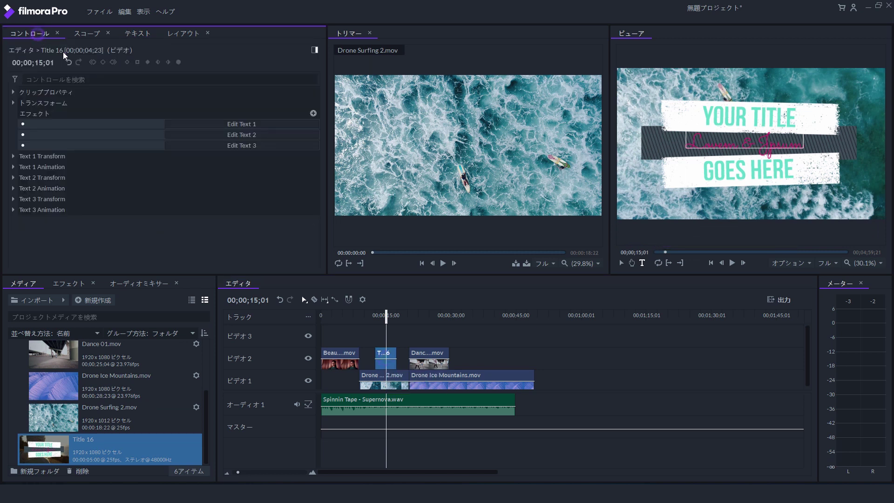
{"action": "left_click", "coordinate": [259, 124]}
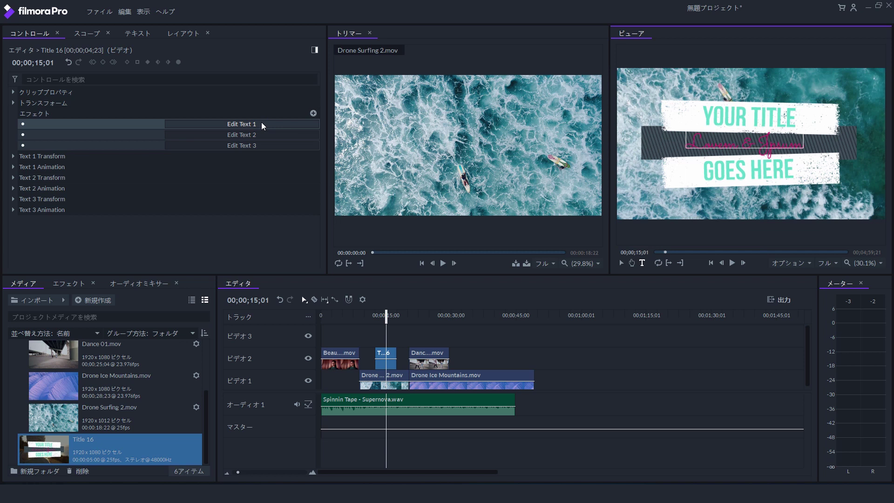
{"action": "type", "text": "filmo"}
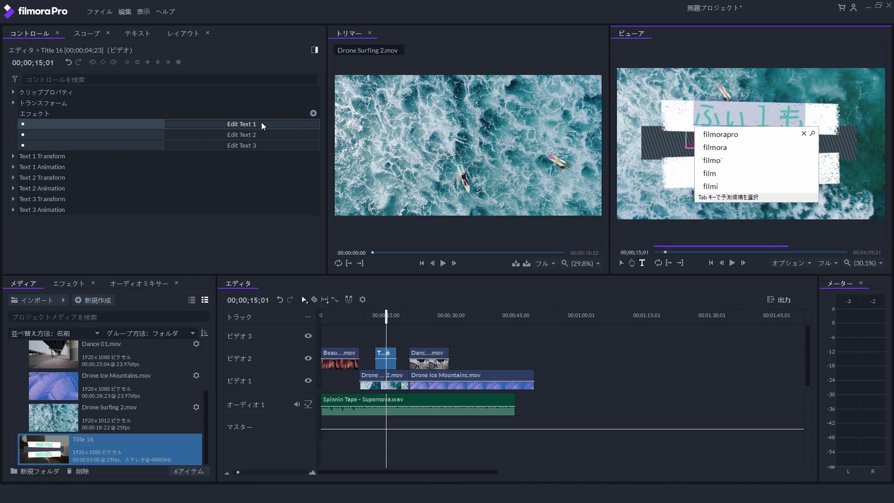
{"action": "key", "text": "Tab"}
{"action": "key", "text": "Return"}
{"action": "left_click", "coordinate": [247, 145]}
{"action": "type", "text": "t"}
{"action": "key", "text": "Tab"}
{"action": "key", "text": "Return"}
{"action": "left_click", "coordinate": [249, 175]}
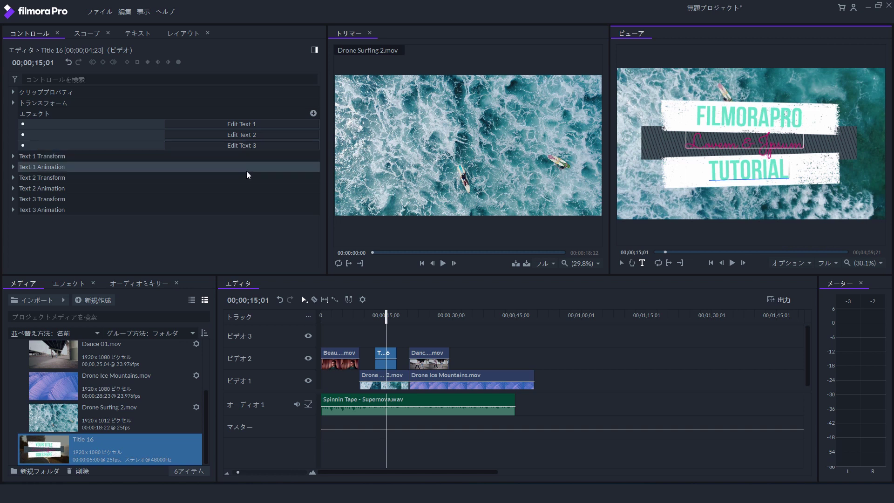
Step: Open the scopes, switch the upper one to Parade, Vectorscope and back to Histogram, and examine the dance clip's histogram at 00;00;25;18
{"action": "left_click", "coordinate": [93, 36]}
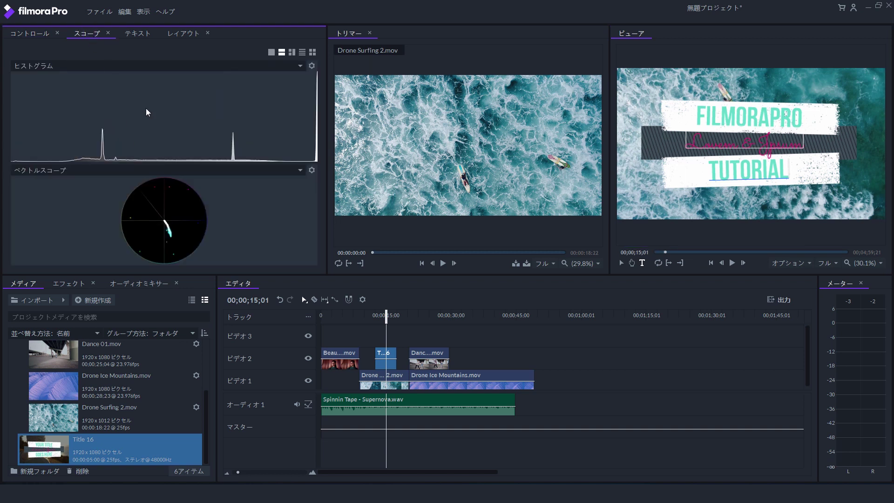
{"action": "left_click", "coordinate": [152, 65]}
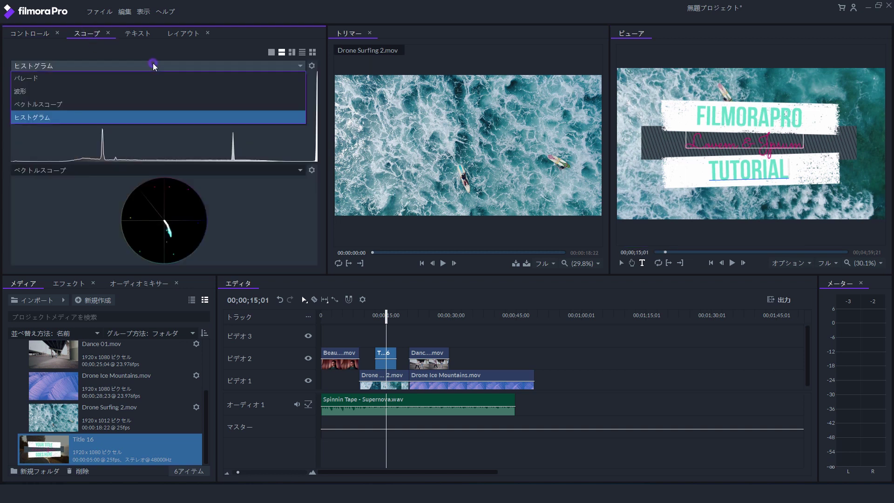
{"action": "left_click", "coordinate": [85, 79]}
{"action": "left_click", "coordinate": [107, 67]}
{"action": "left_click", "coordinate": [80, 105]}
{"action": "left_click", "coordinate": [107, 71]}
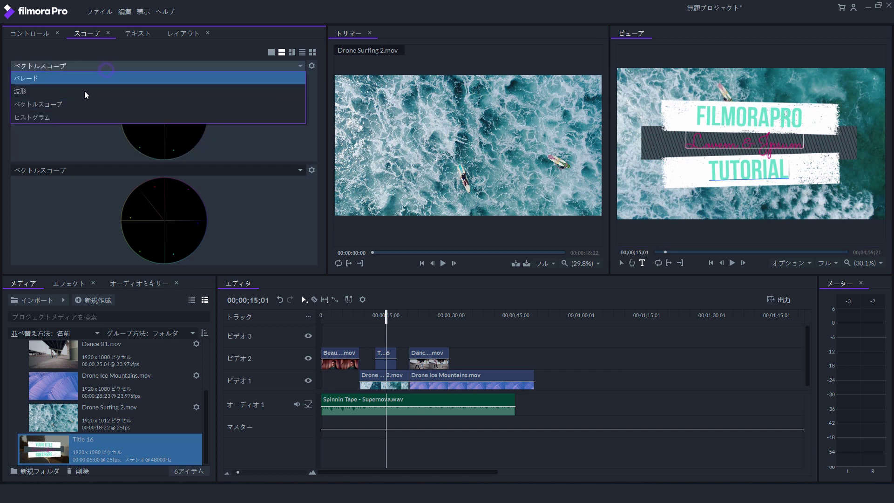
{"action": "left_click", "coordinate": [103, 116]}
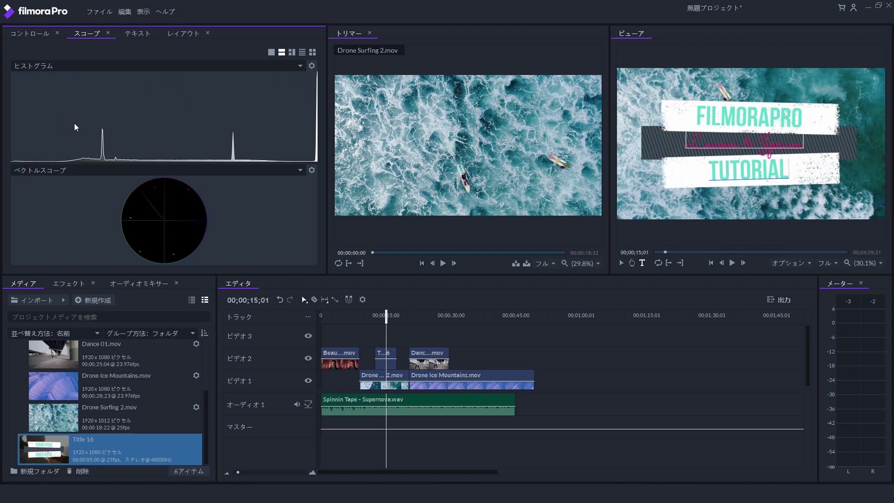
{"action": "left_click", "coordinate": [432, 313]}
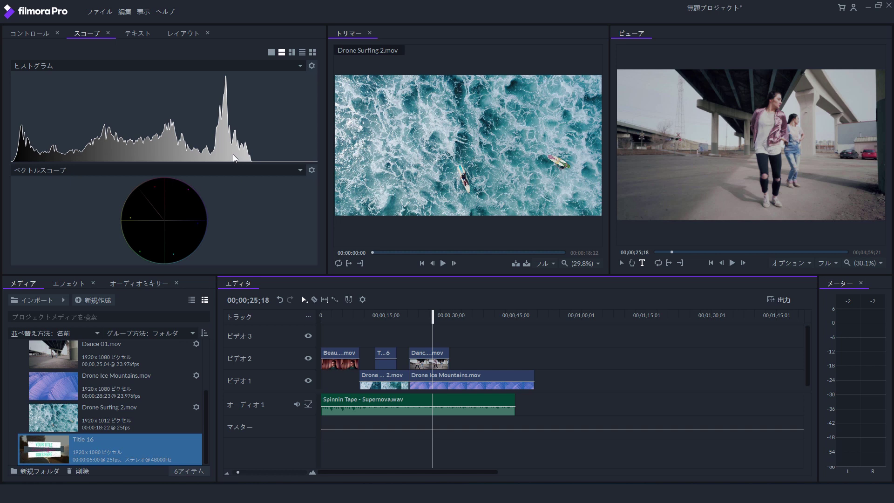
Step: Apply the Tone Curve effect from the color correction effects to the Dance 01 clip on Video 2
{"action": "left_click", "coordinate": [66, 286]}
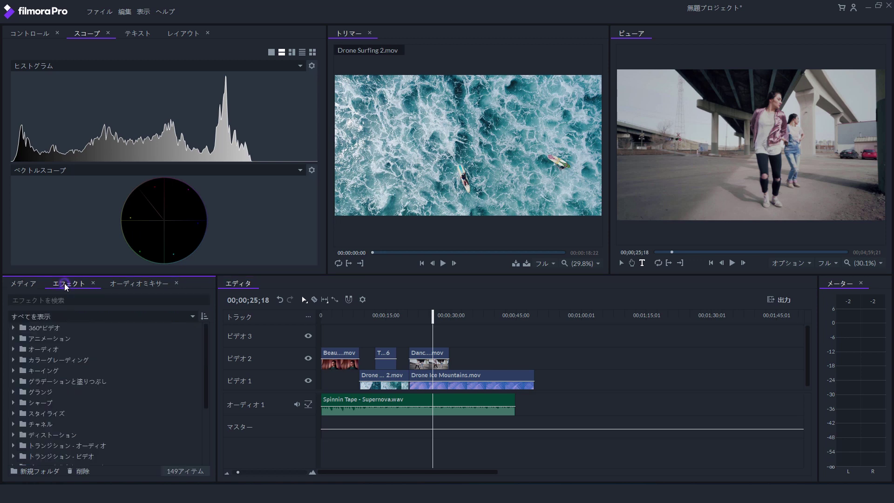
{"action": "left_click", "coordinate": [207, 338]}
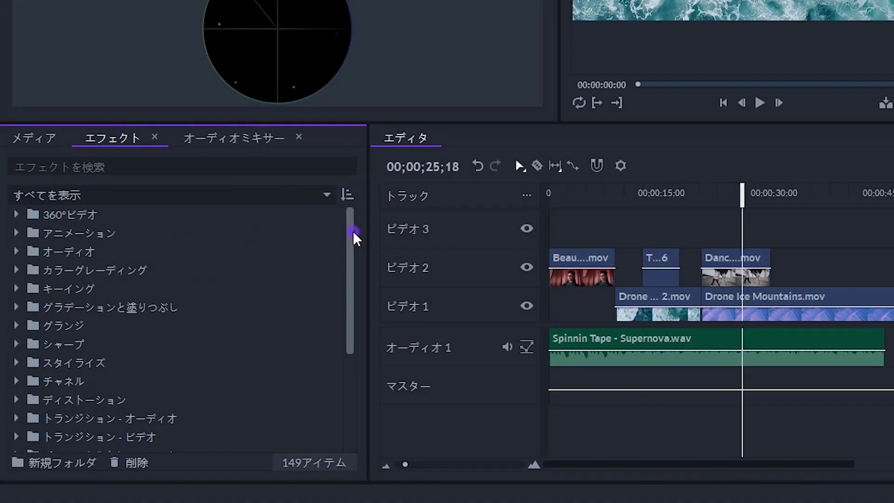
{"action": "left_click_drag", "start_coordinate": [354, 237], "coordinate": [351, 353]}
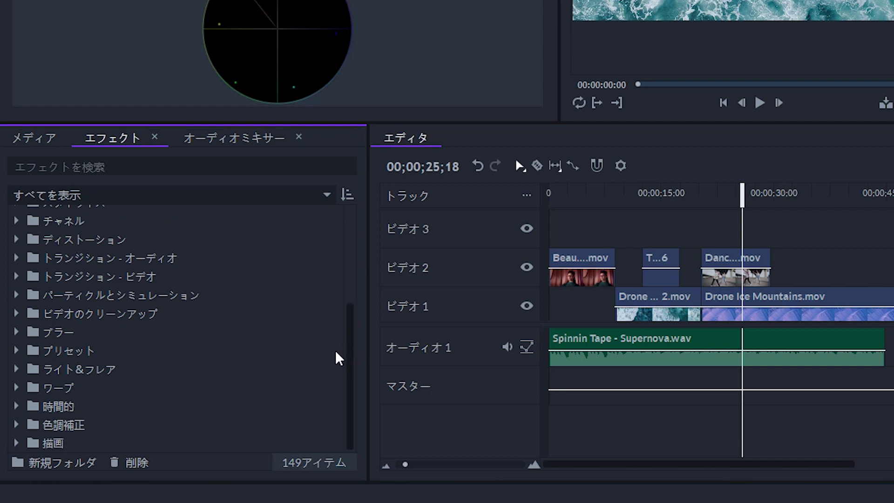
{"action": "left_click", "coordinate": [17, 426]}
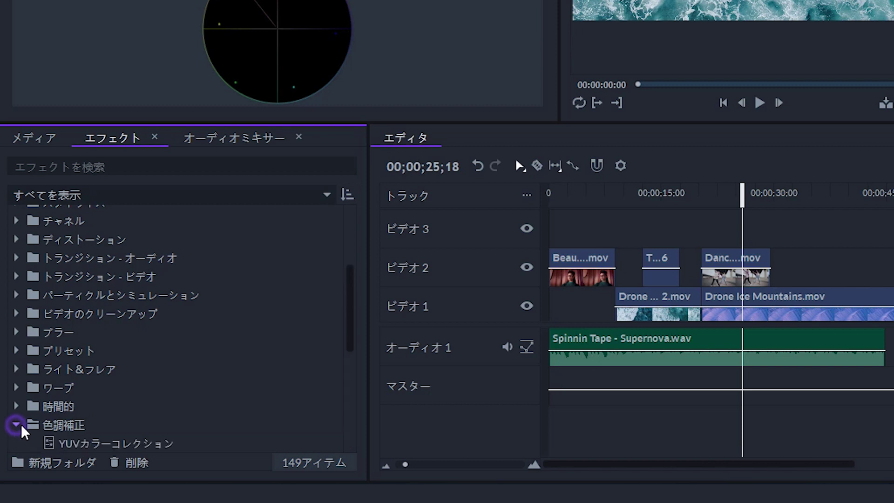
{"action": "left_click_drag", "start_coordinate": [351, 319], "coordinate": [345, 376]}
{"action": "left_click_drag", "start_coordinate": [105, 384], "coordinate": [715, 276]}
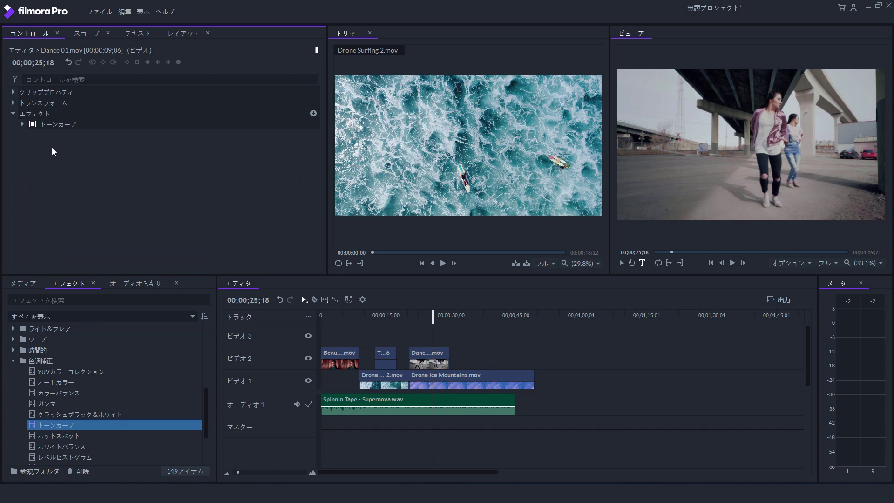
Step: Brighten the Dance 01 clip by shifting the white point of its RGB tone curve inward along the top edge
{"action": "left_click", "coordinate": [23, 125]}
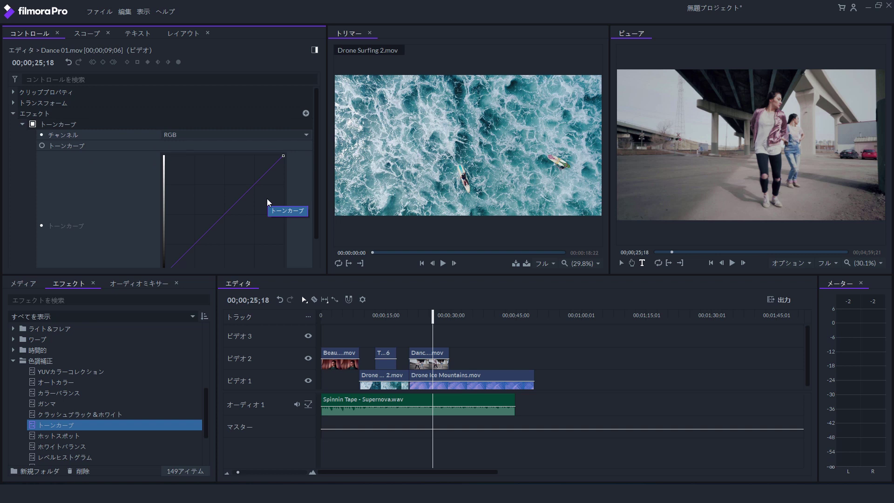
{"action": "left_click_drag", "start_coordinate": [284, 158], "coordinate": [263, 157]}
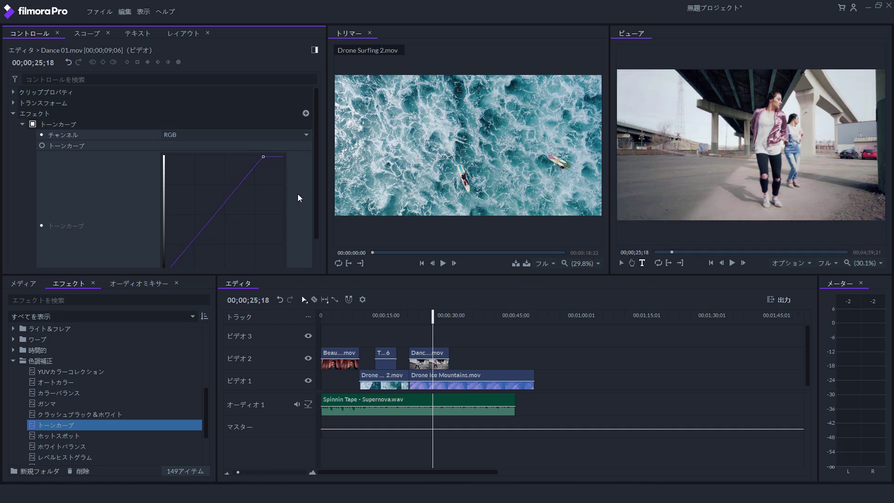
Step: Paste the copied Tone Curve effect onto the Beauty 2 clip on Video 2
{"action": "left_click", "coordinate": [342, 356]}
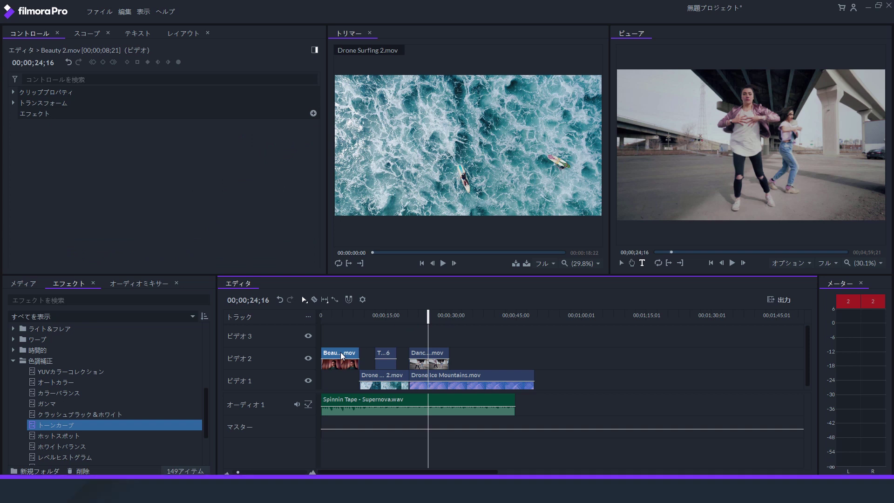
{"action": "key", "text": "ctrl+v"}
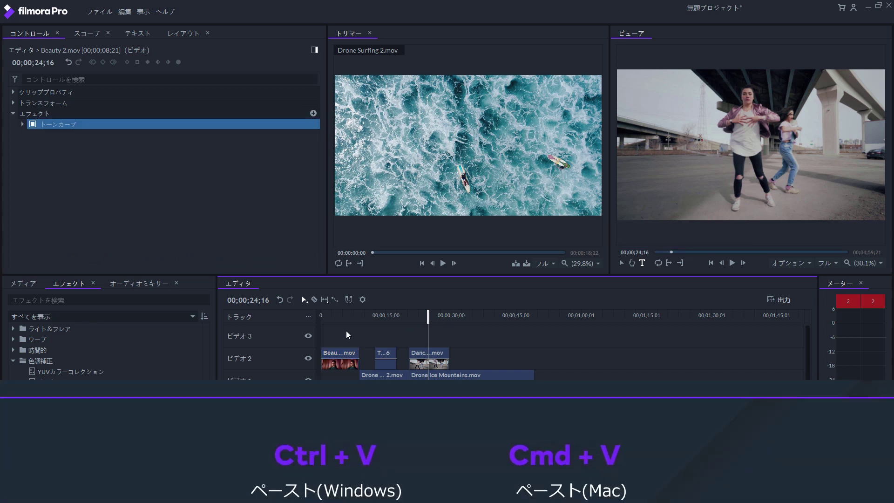
{"action": "left_click", "coordinate": [343, 313]}
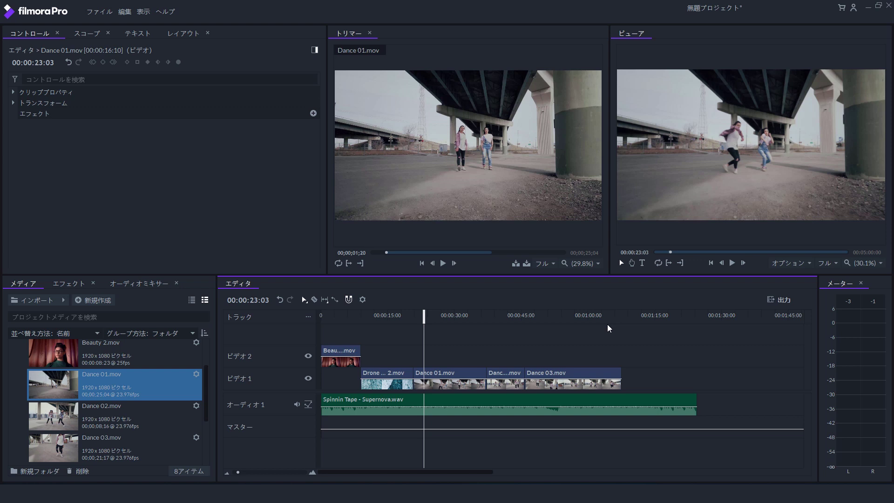
Step: Play and scrub the start of the Dance 01 clip between about 00:00:22 and 00:00:26 to examine the dancers' movement
{"action": "left_click_drag", "start_coordinate": [427, 320], "coordinate": [426, 320]}
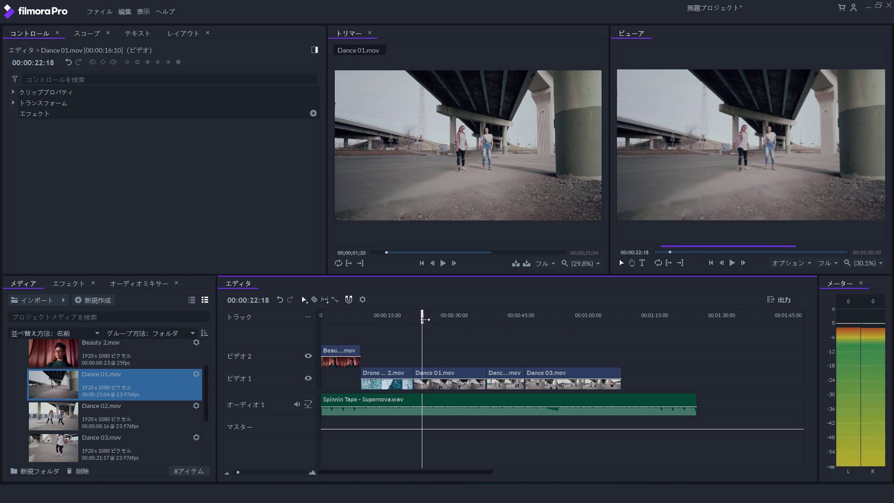
{"action": "left_click", "coordinate": [730, 264]}
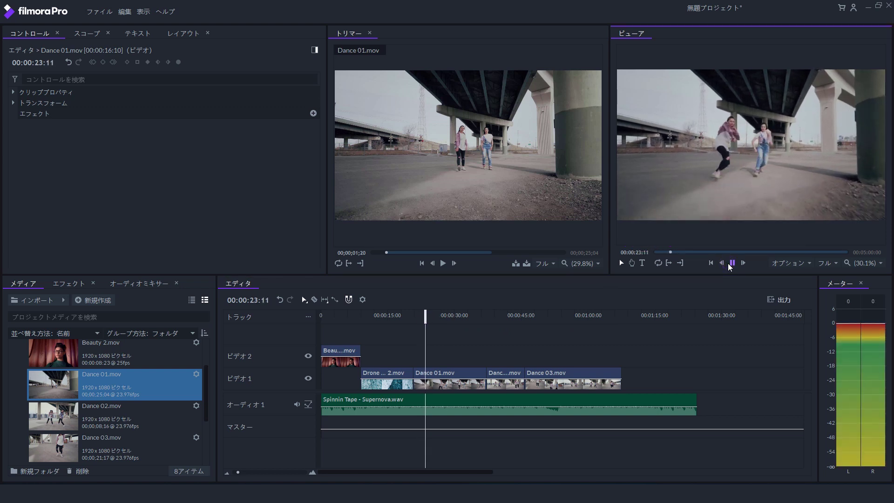
{"action": "left_click", "coordinate": [733, 264]}
{"action": "left_click_drag", "start_coordinate": [434, 318], "coordinate": [426, 319]}
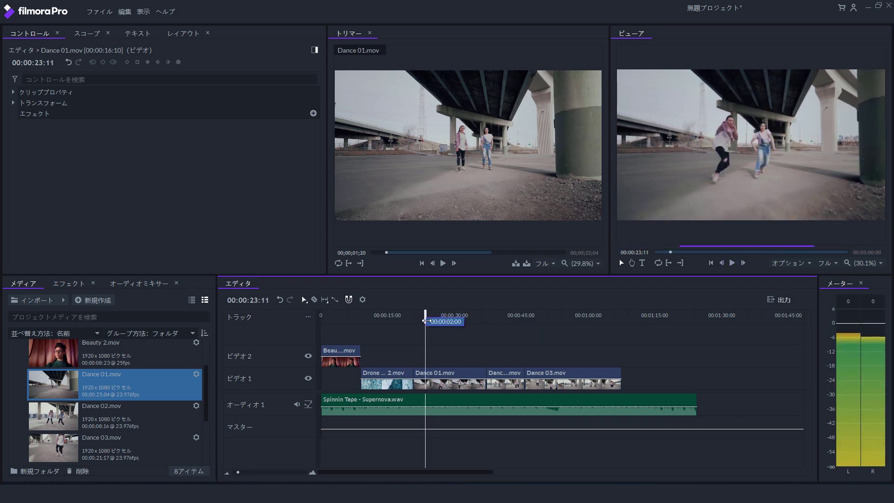
{"action": "key", "text": "space"}
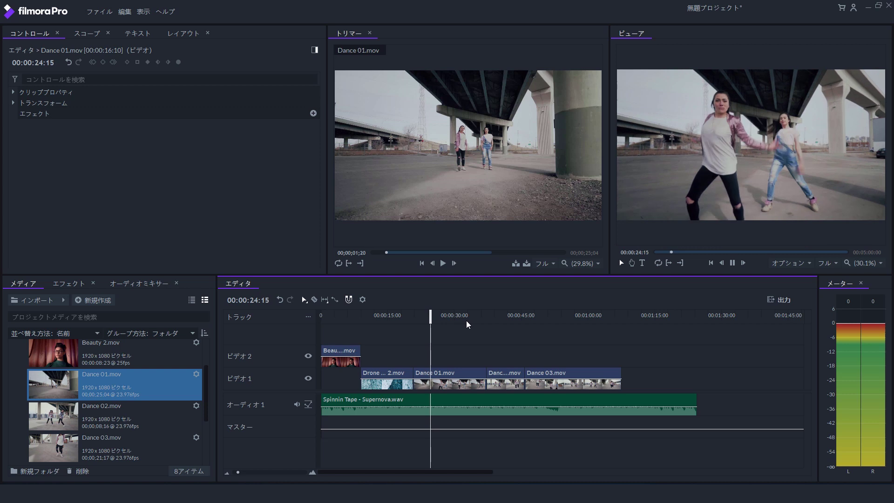
{"action": "key", "text": "space"}
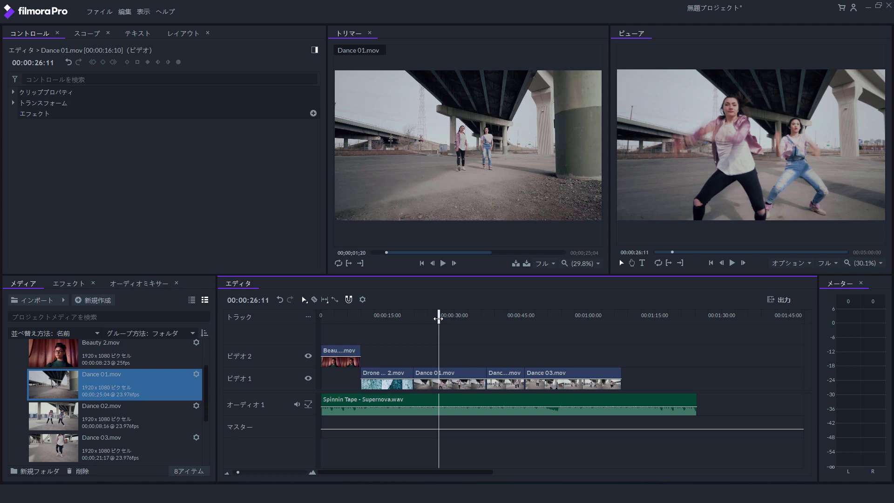
{"action": "left_click_drag", "start_coordinate": [438, 319], "coordinate": [423, 323]}
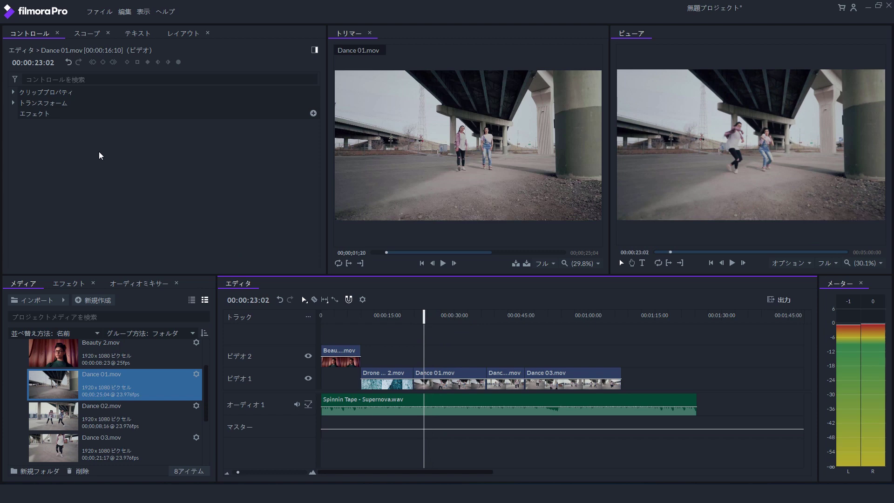
Step: Add a 100% Scale keyframe to the Dance 01 clip's transform at 00:00:24:21
{"action": "left_click", "coordinate": [18, 104]}
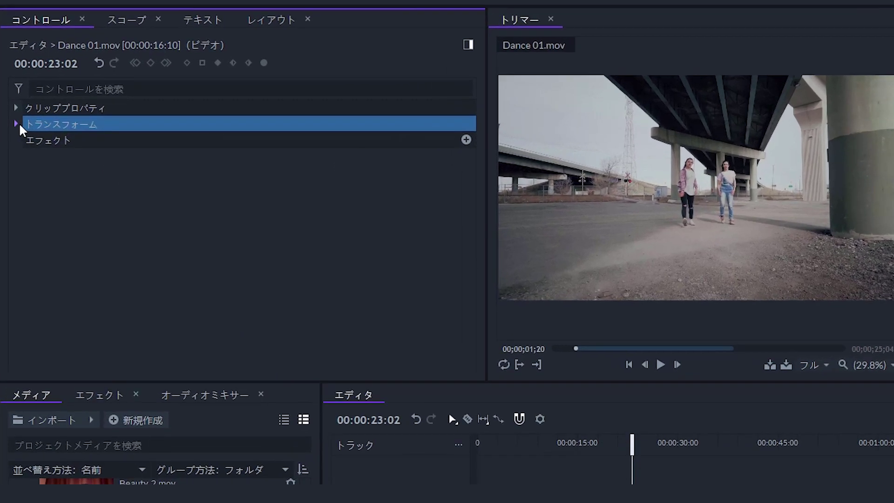
{"action": "left_click", "coordinate": [17, 123]}
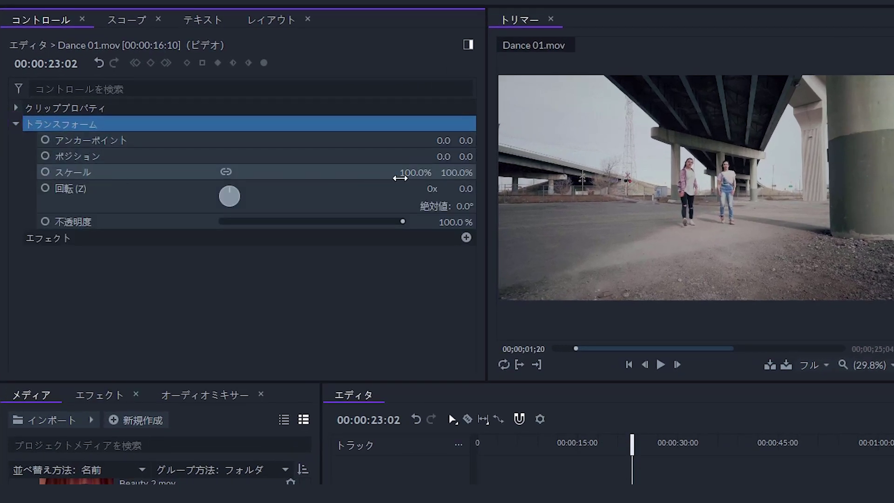
{"action": "left_click", "coordinate": [379, 177]}
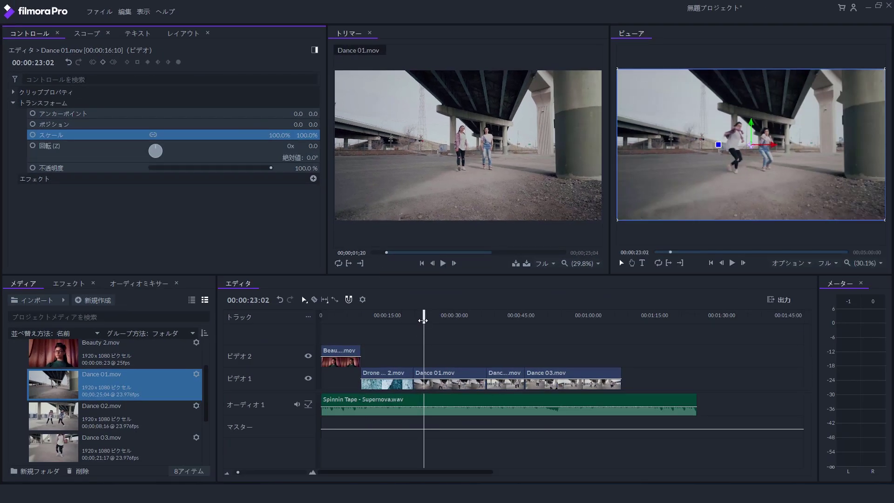
{"action": "left_click_drag", "start_coordinate": [511, 370], "coordinate": [518, 372]}
{"action": "left_click_drag", "start_coordinate": [429, 318], "coordinate": [432, 318]}
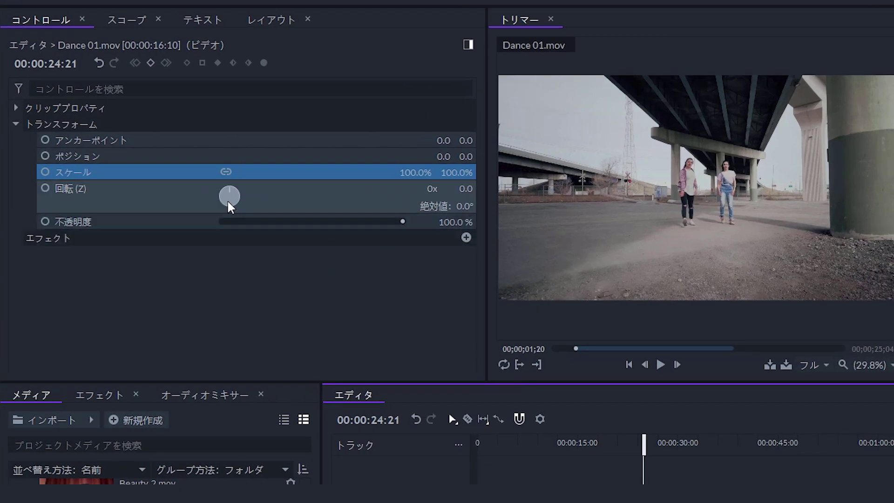
{"action": "left_click", "coordinate": [46, 173]}
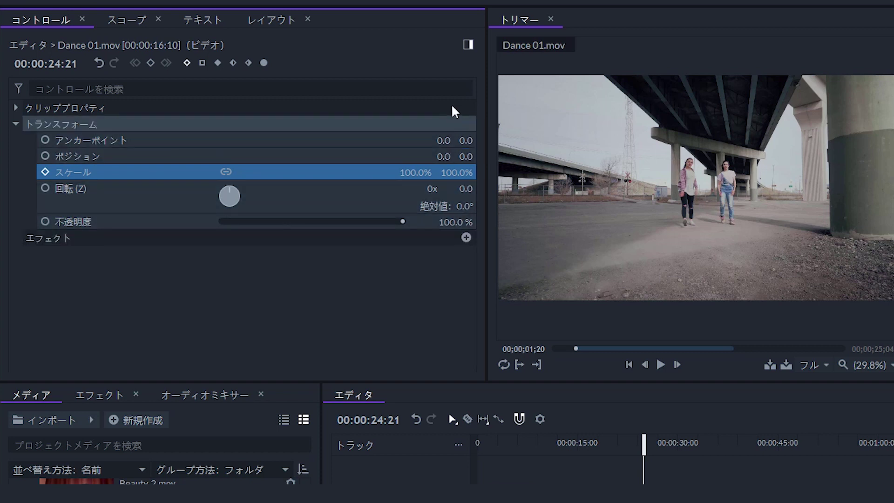
Step: Show the keyframe timeline and set the Dance 01 clip's Scale to 175% at 00:00:22:20
{"action": "left_click", "coordinate": [468, 45]}
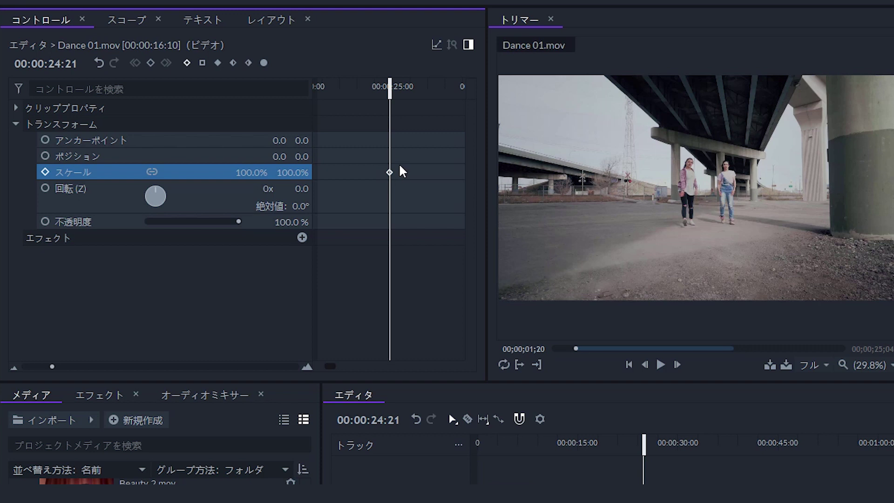
{"action": "left_click_drag", "start_coordinate": [390, 91], "coordinate": [354, 105]}
{"action": "left_click", "coordinate": [251, 173]}
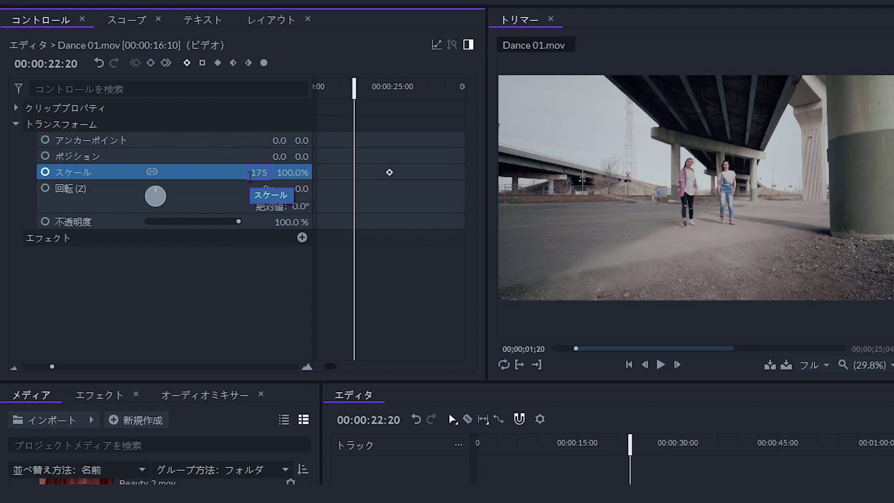
{"action": "key", "text": "Return"}
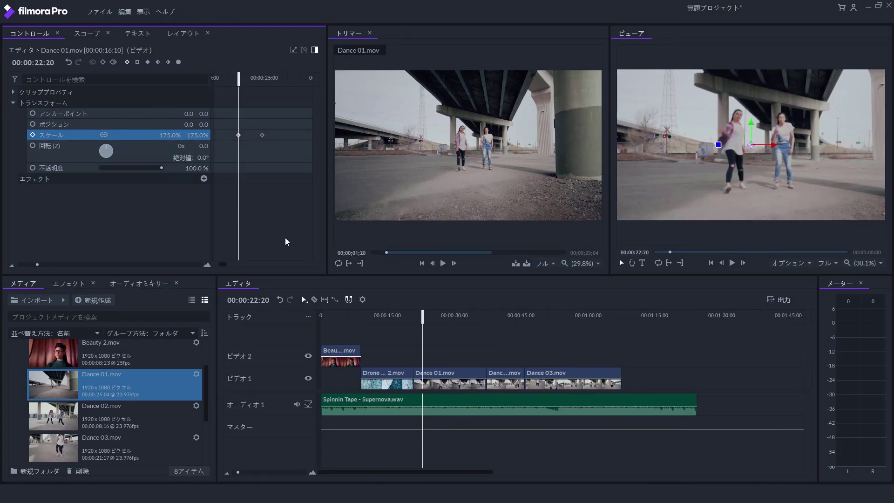
Step: Play back the Dance 01 zoom-out from before the 175% Scale keyframe until just past the 100% keyframe
{"action": "key", "text": "space"}
{"action": "key", "text": "space"}
{"action": "left_click", "coordinate": [233, 85]}
{"action": "key", "text": "space"}
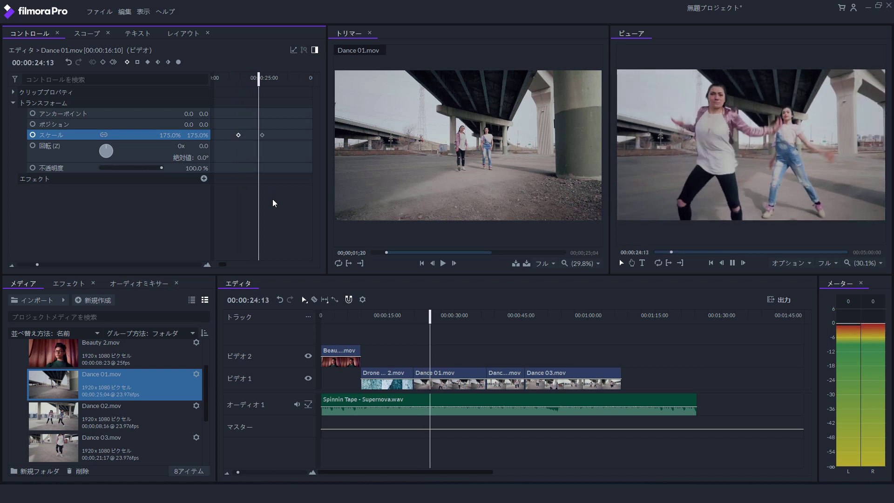
{"action": "key", "text": "space"}
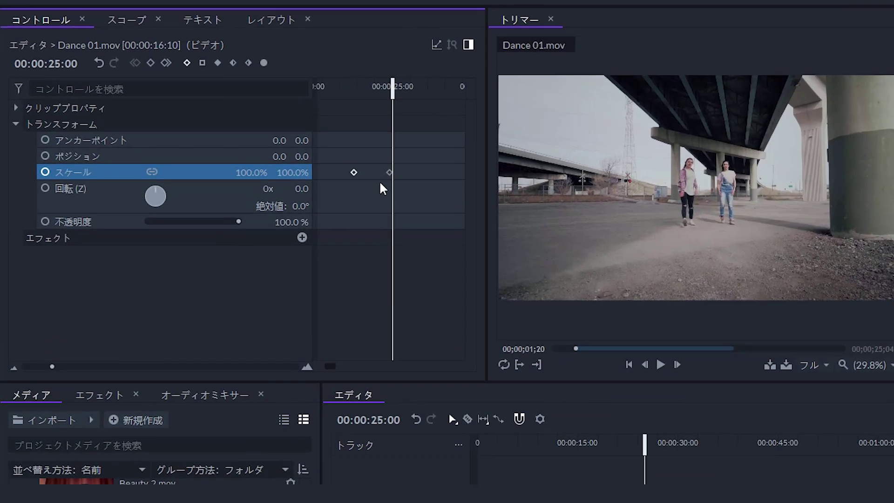
Step: Change the temporal interpolation of the 100% Scale keyframe to the solid-diamond type and return the playhead to the animation's start
{"action": "mouse_move", "coordinate": [260, 136]}
{"action": "left_click_drag", "start_coordinate": [387, 173], "coordinate": [389, 172]}
{"action": "right_click", "coordinate": [389, 173]}
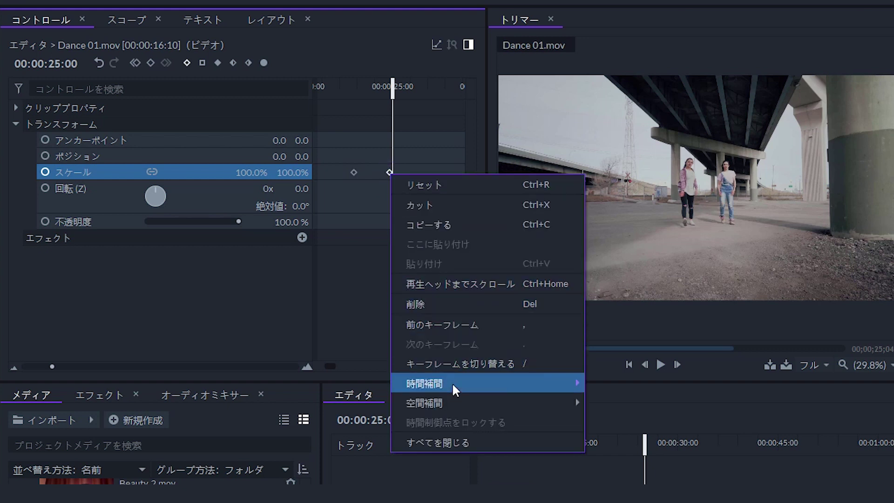
{"action": "mouse_move", "coordinate": [461, 388]}
{"action": "left_click", "coordinate": [629, 404]}
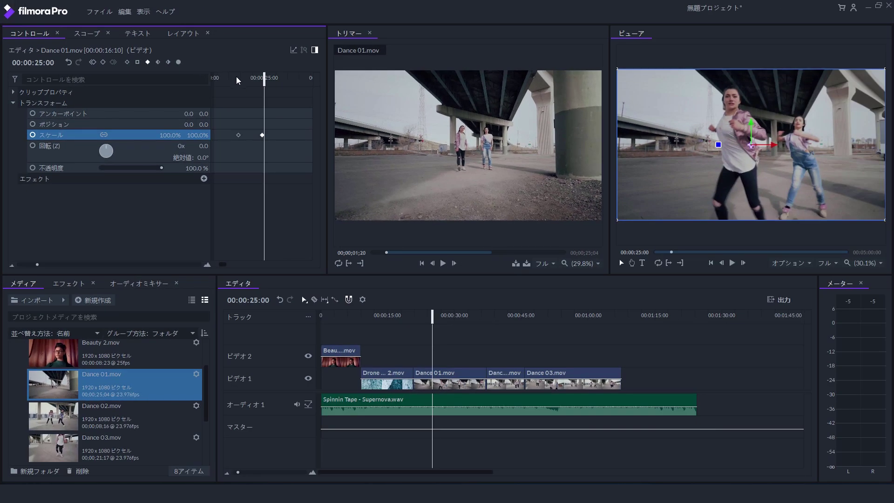
{"action": "left_click", "coordinate": [237, 79]}
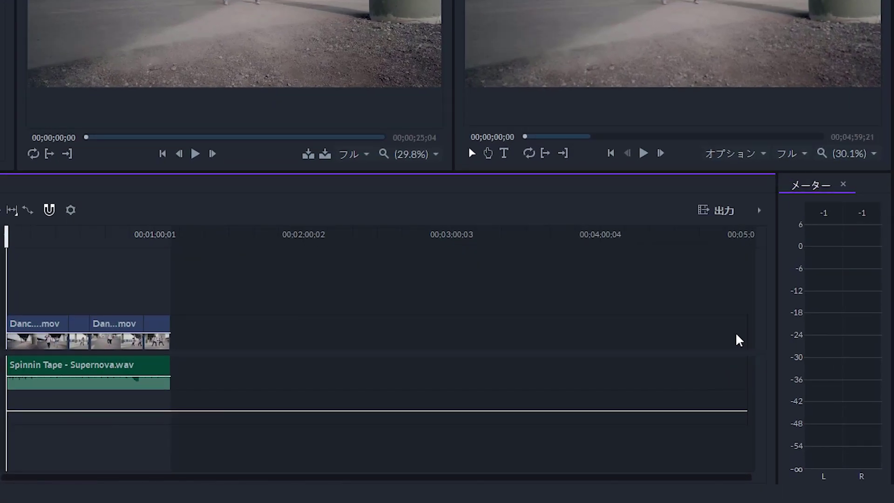
Step: Look at the export range options and mark an in-out area from 00;00;10;12 to about one minute on the timeline
{"action": "left_click", "coordinate": [725, 211]}
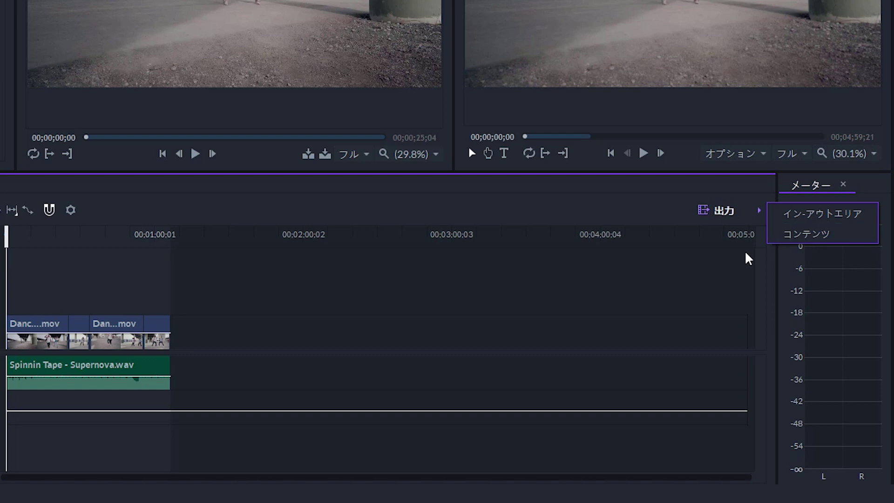
{"action": "left_click", "coordinate": [837, 236]}
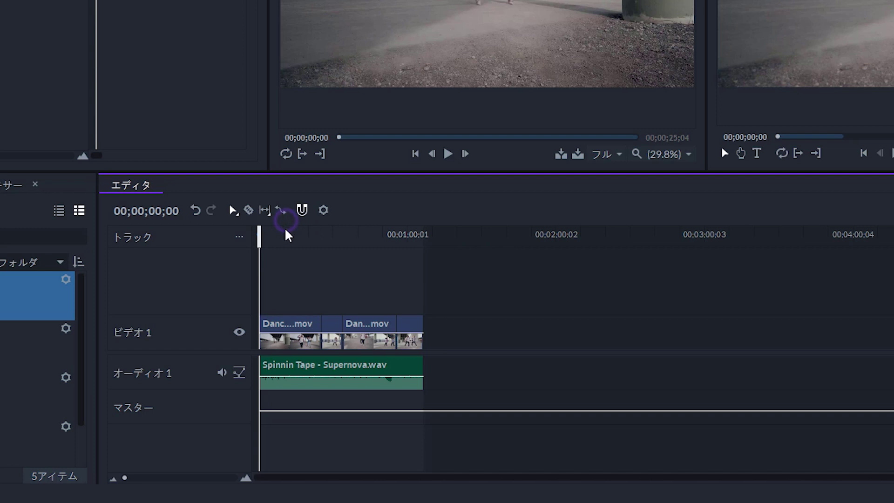
{"action": "left_click", "coordinate": [285, 233]}
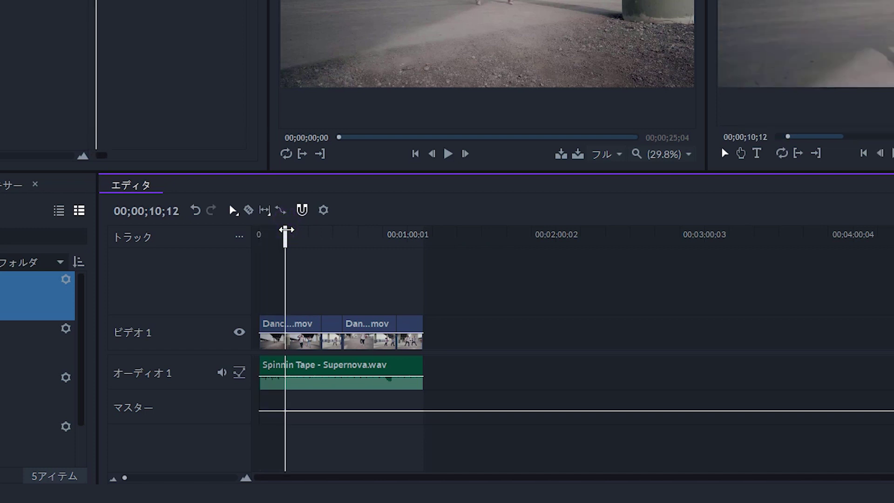
{"action": "left_click", "coordinate": [392, 234]}
{"action": "left_click_drag", "start_coordinate": [392, 234], "coordinate": [439, 284]}
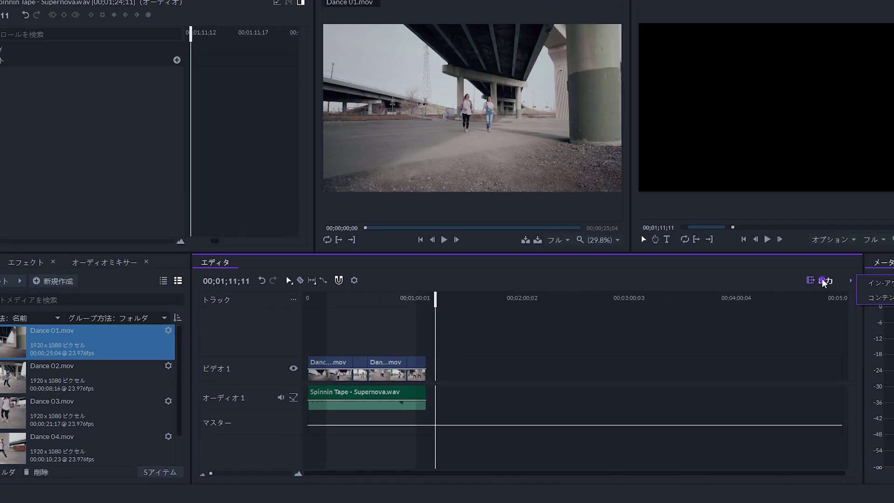
Step: Add the untitled project's contents to the export queue, and open ガイド1.wfpproj and queue its contents as well
{"action": "left_click", "coordinate": [807, 302]}
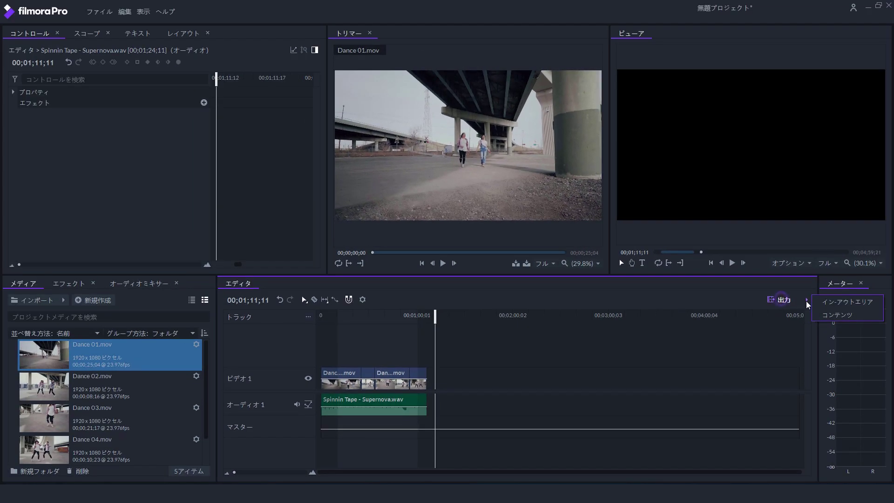
{"action": "left_click", "coordinate": [827, 316]}
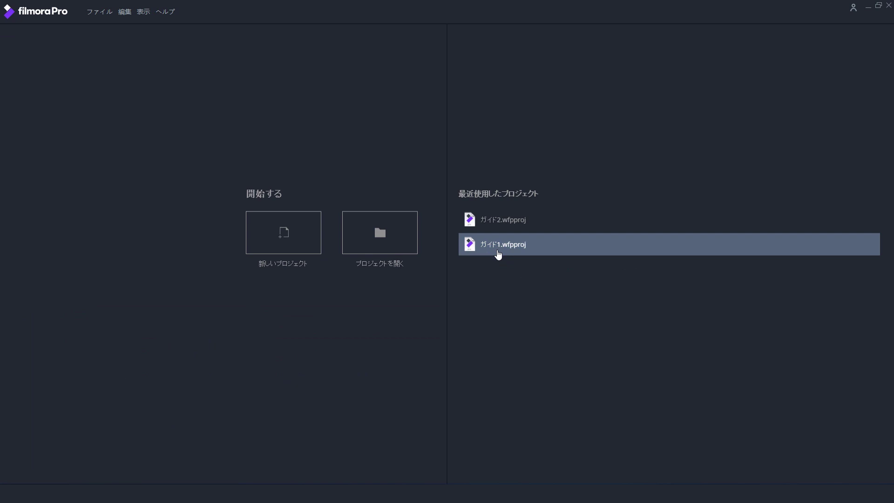
{"action": "left_click", "coordinate": [498, 245]}
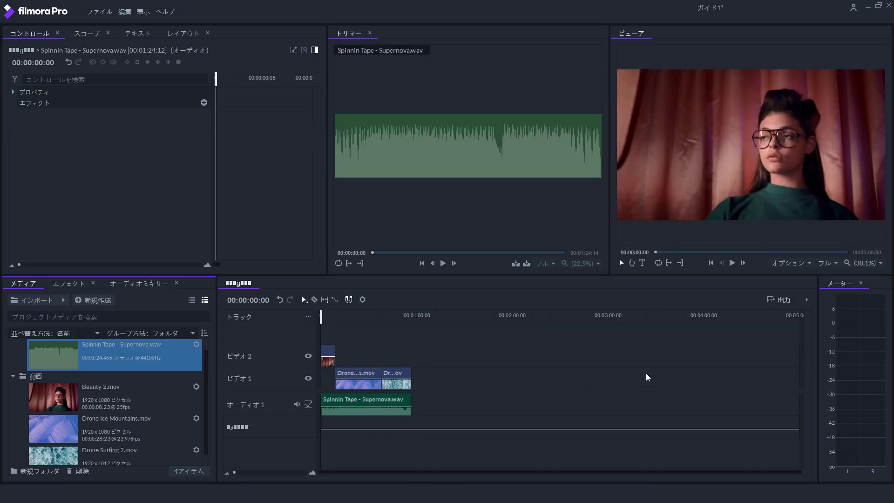
{"action": "left_click", "coordinate": [777, 303]}
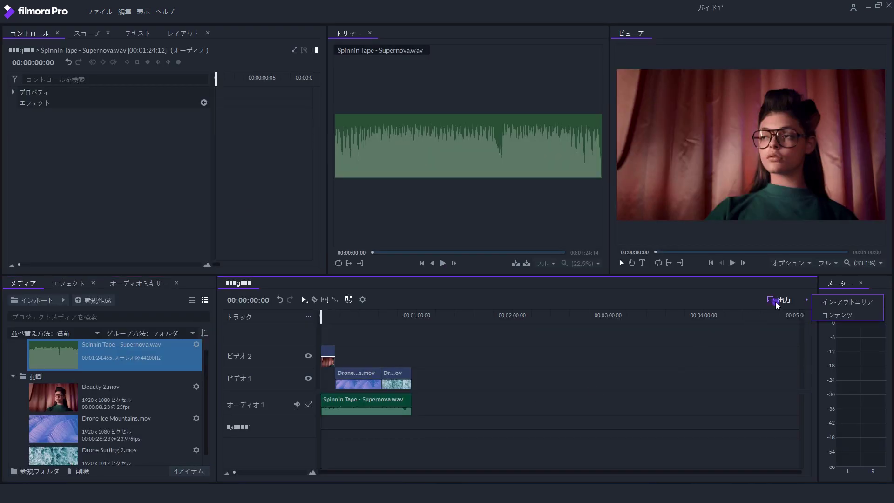
{"action": "left_click", "coordinate": [826, 317]}
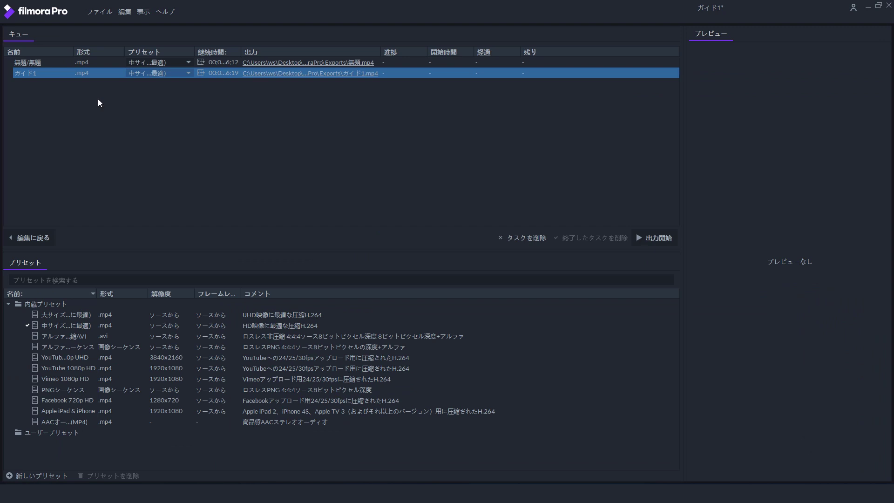
Step: Set the export preset to YouTube 1080p HD for 無題 and Vimeo 1080p HD for ガイド1, and start exporting
{"action": "left_click", "coordinate": [187, 63]}
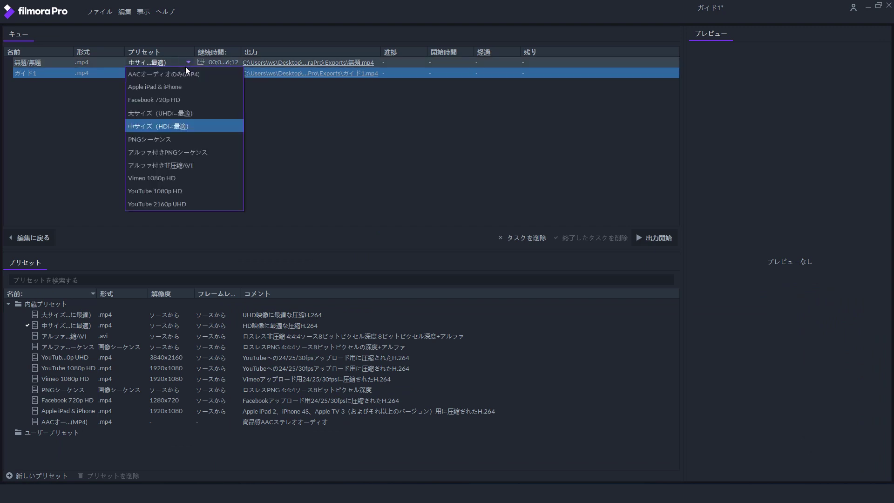
{"action": "left_click", "coordinate": [148, 192]}
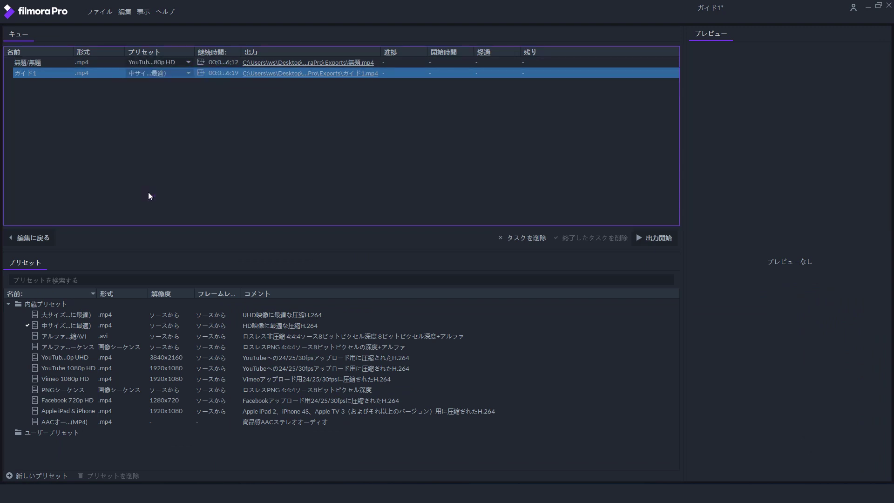
{"action": "left_click", "coordinate": [170, 75]}
{"action": "left_click", "coordinate": [157, 190]}
{"action": "left_click", "coordinate": [51, 65]}
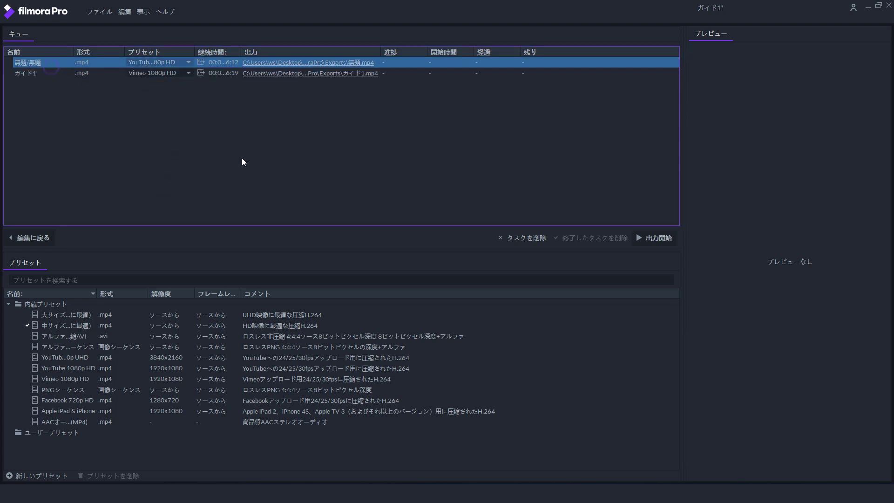
{"action": "left_click", "coordinate": [655, 239]}
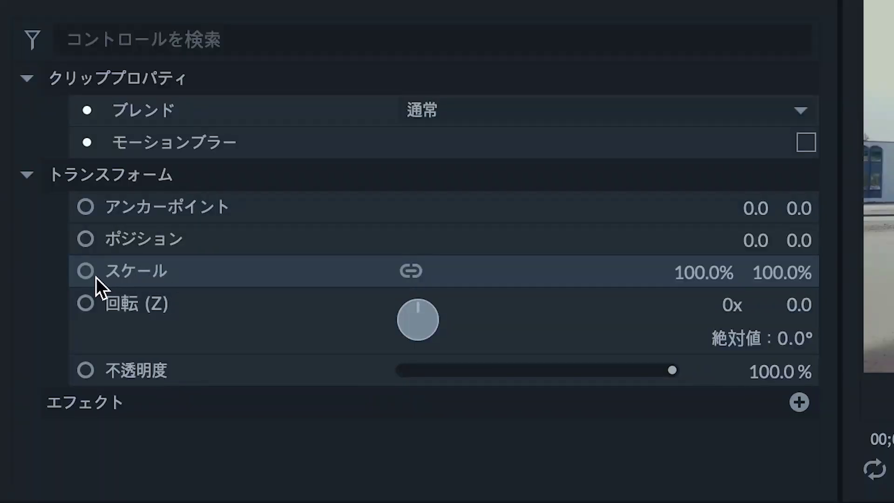
{"action": "left_click", "coordinate": [95, 277]}
{"action": "left_click_drag", "start_coordinate": [298, 172], "coordinate": [249, 75]}
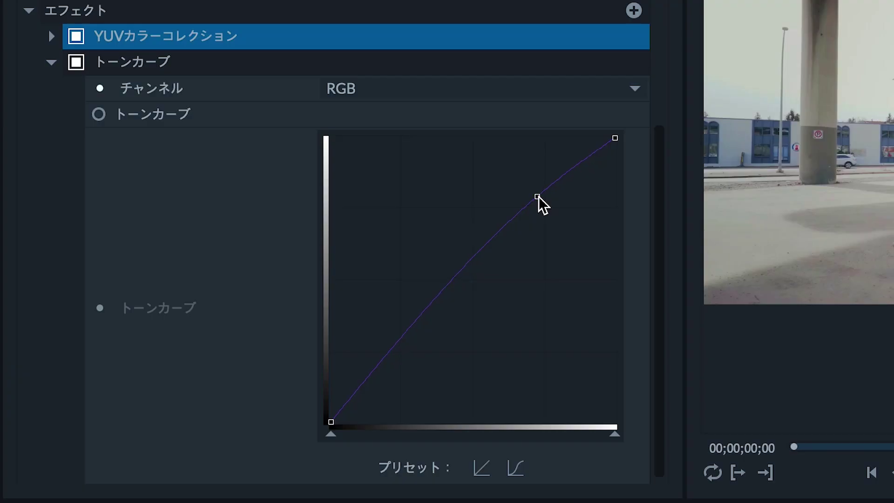
{"action": "left_click", "coordinate": [401, 342]}
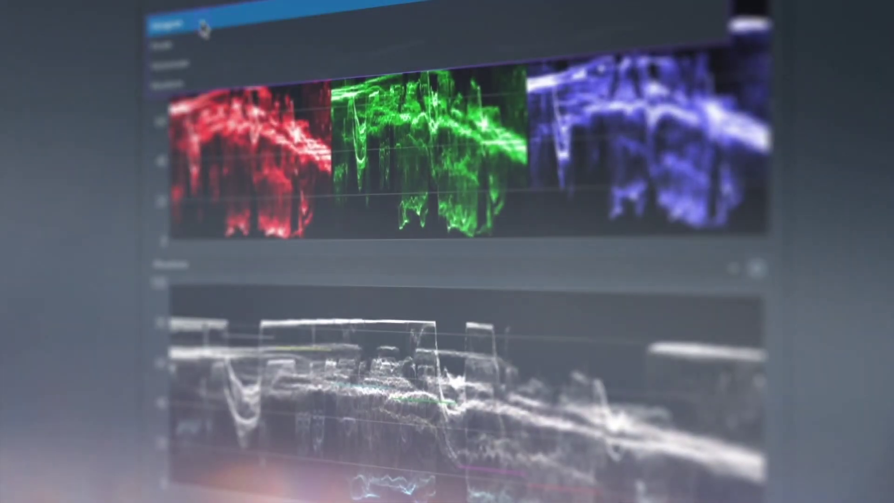
{"action": "left_click", "coordinate": [202, 26]}
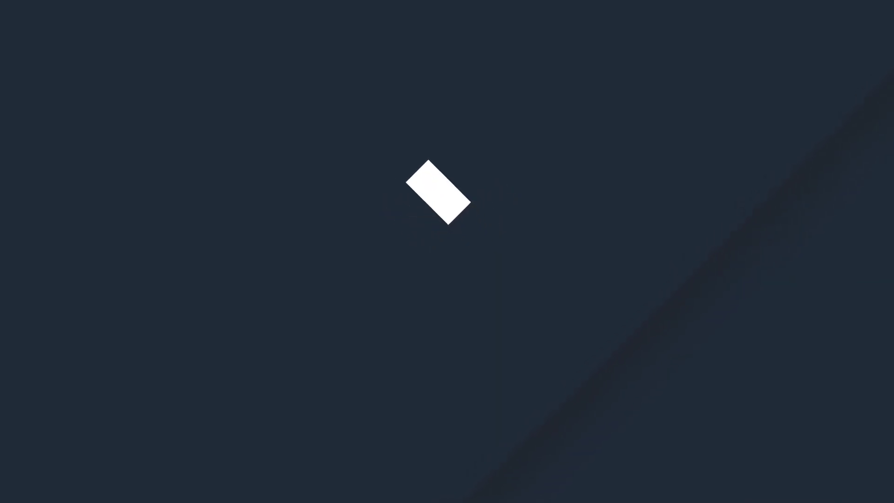